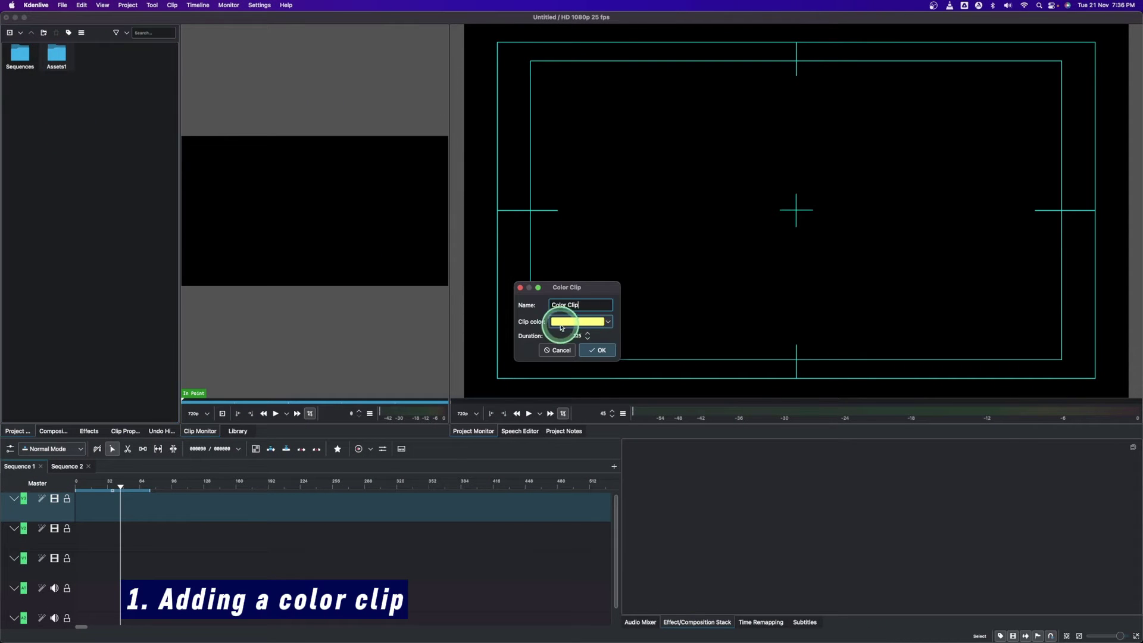
- Choose yellow as the clip colour and create the Color Clip
click(578, 322)
click(577, 326)
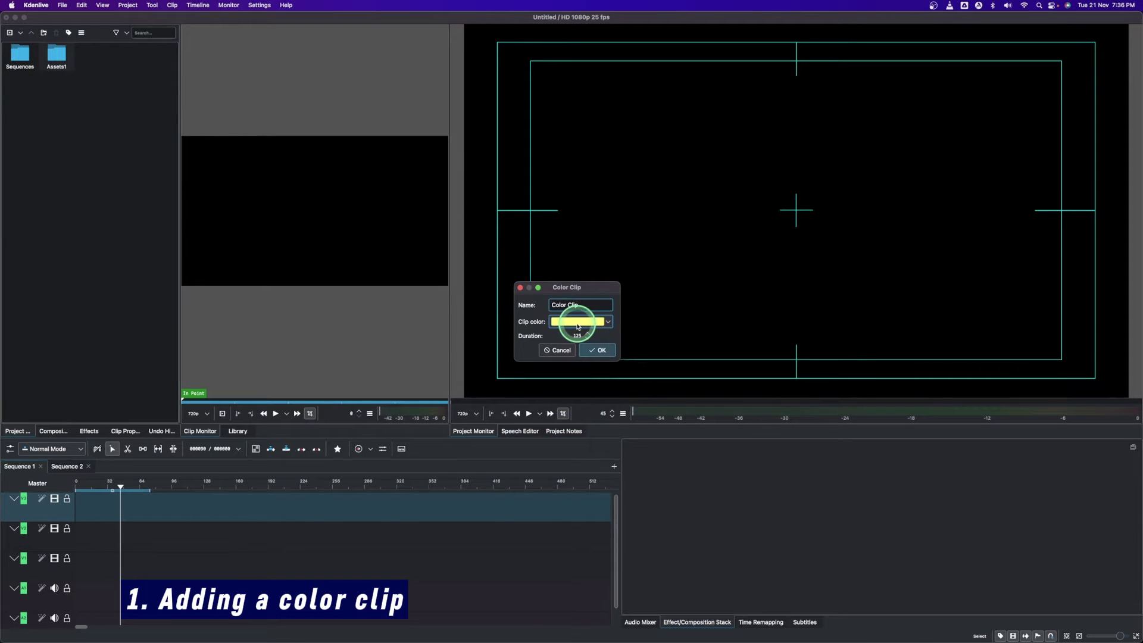
click(592, 349)
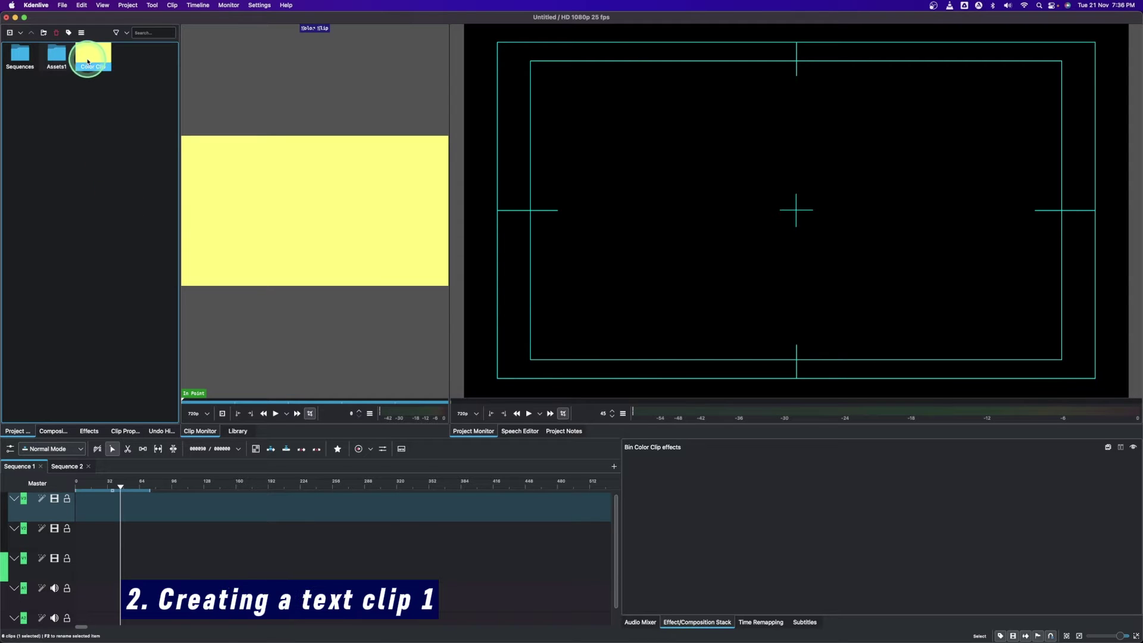
- Create a title clip containing the single character 3 and save it to the bin
right_click(60, 105)
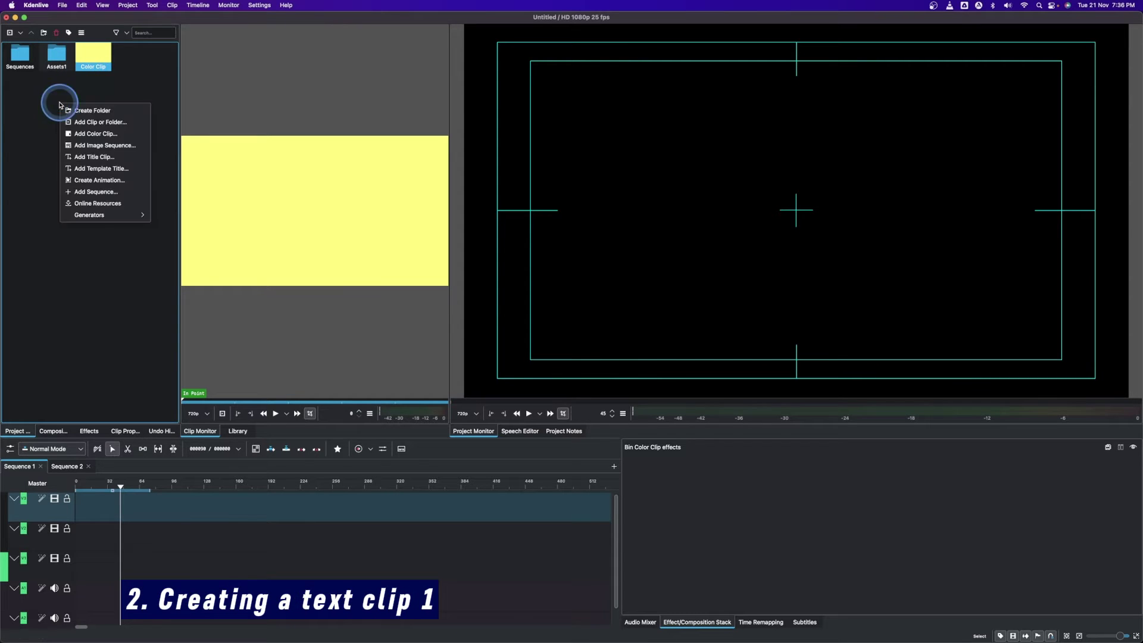
click(92, 157)
click(536, 240)
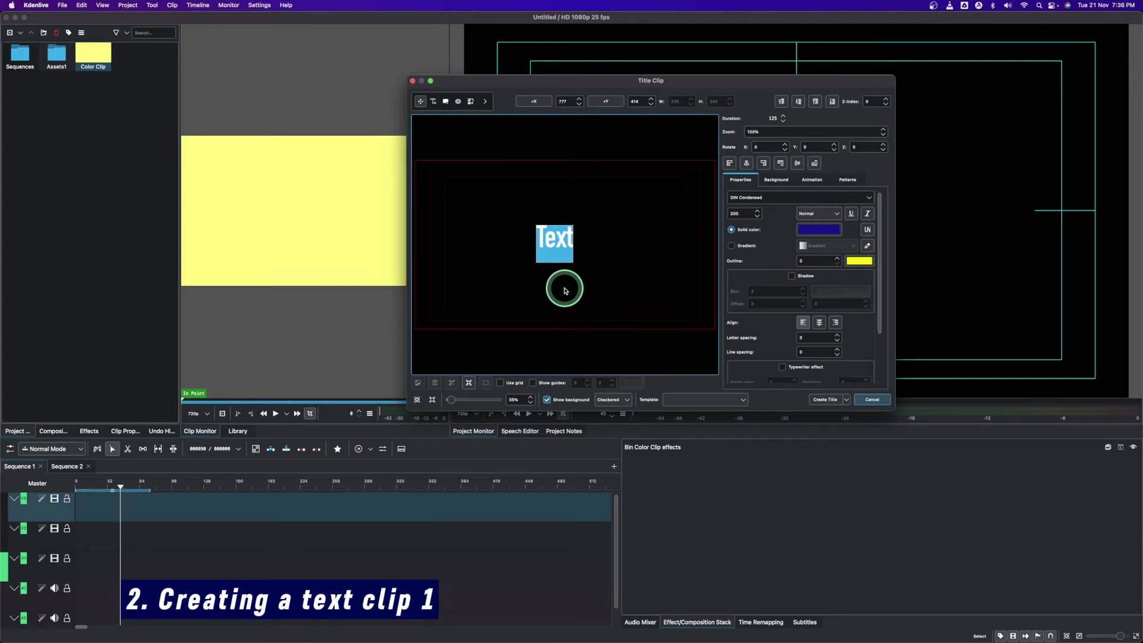
text(J)
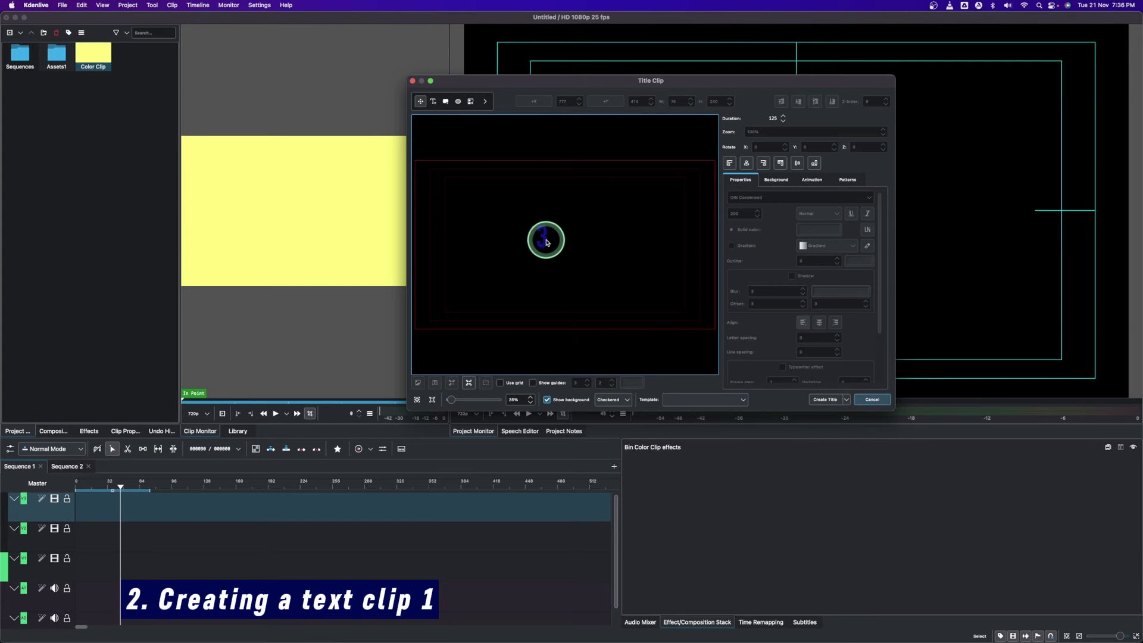
click(547, 243)
click(820, 399)
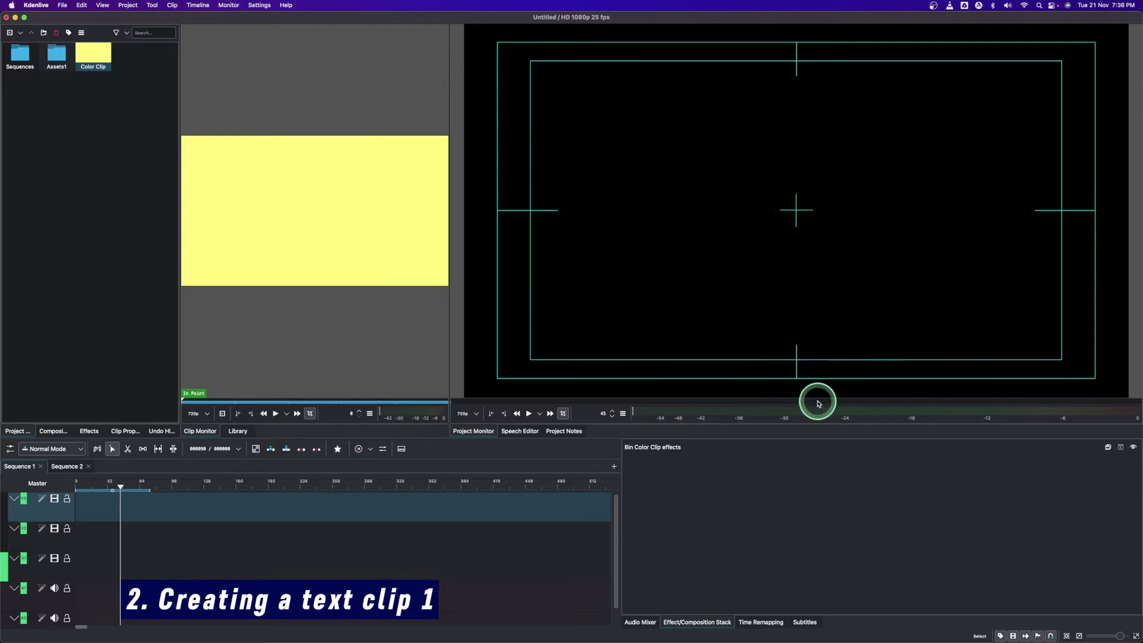
- Start a second title with the text TEXT ANIMATION coloured white
right_click(68, 129)
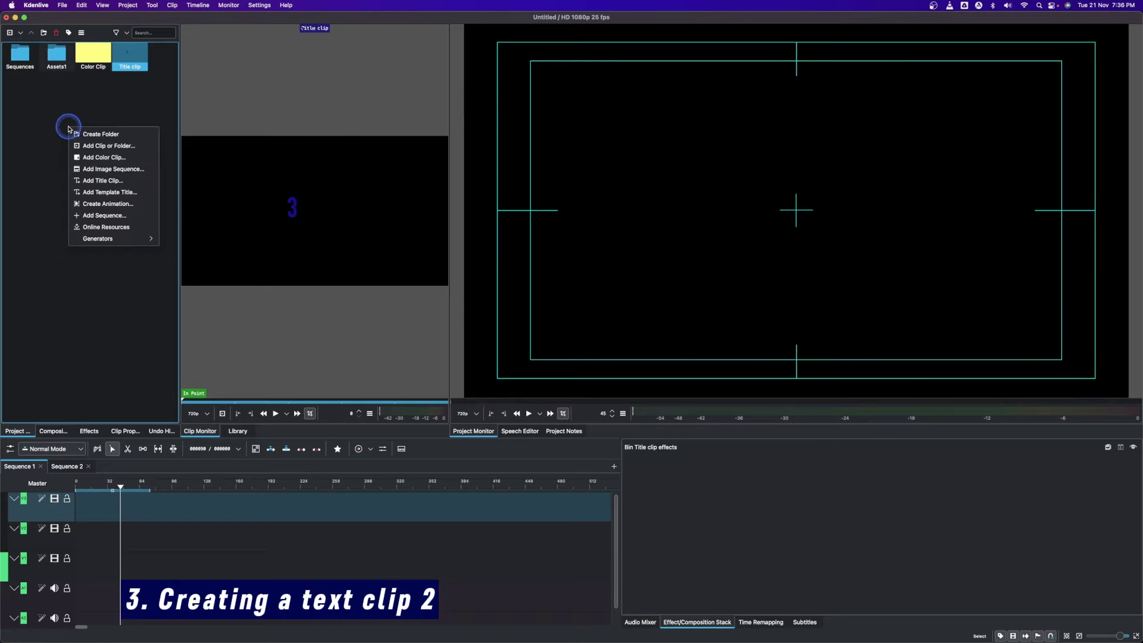
click(100, 182)
key(ctrl+v)
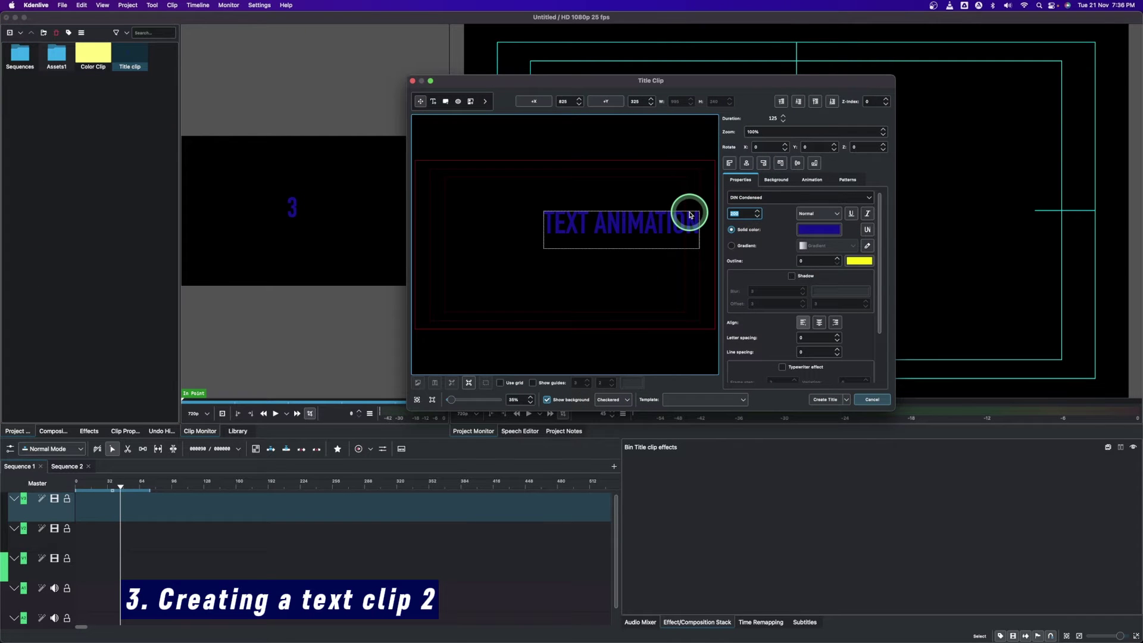
click(818, 229)
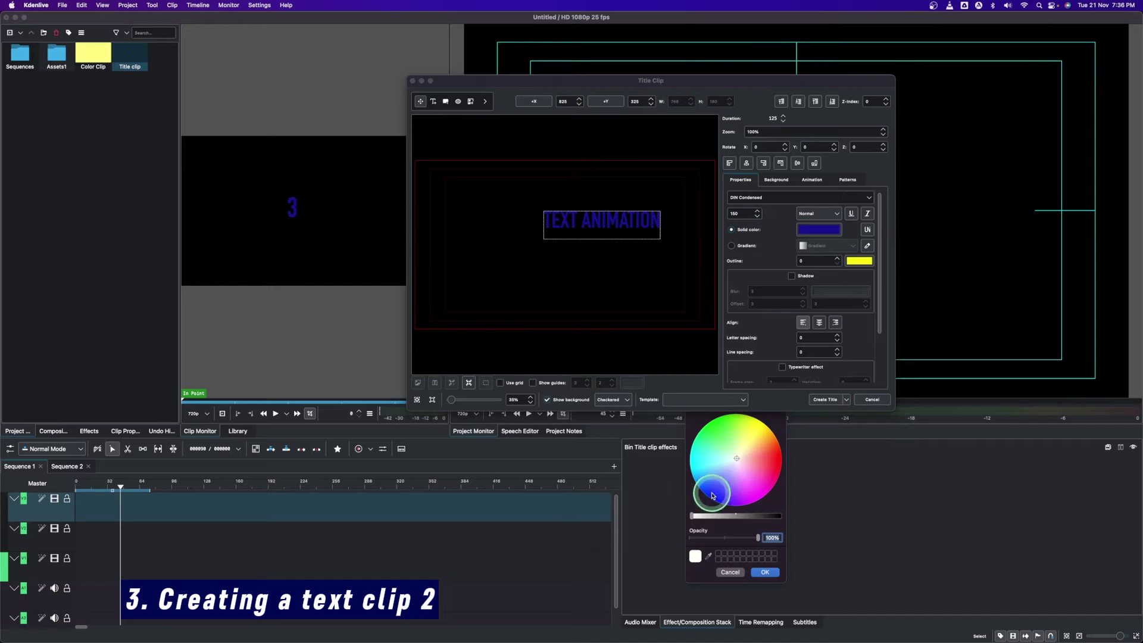
click(765, 572)
- Move the TEXT ANIMATION text right of centre and lower, then save the title
click(615, 234)
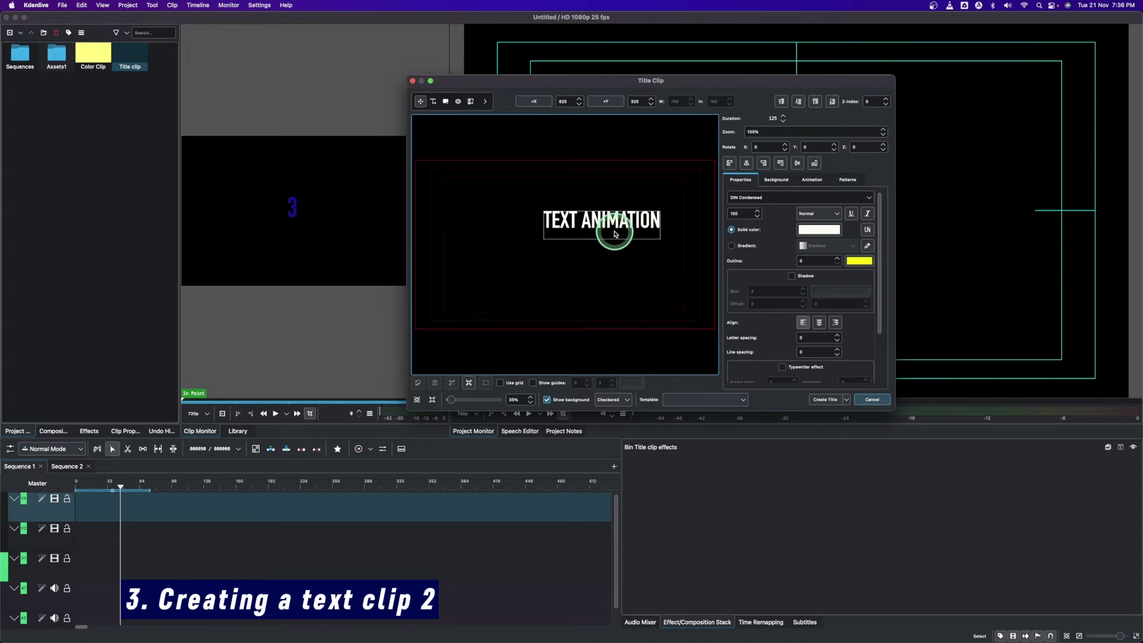
click(642, 253)
drag(631, 226, 653, 240)
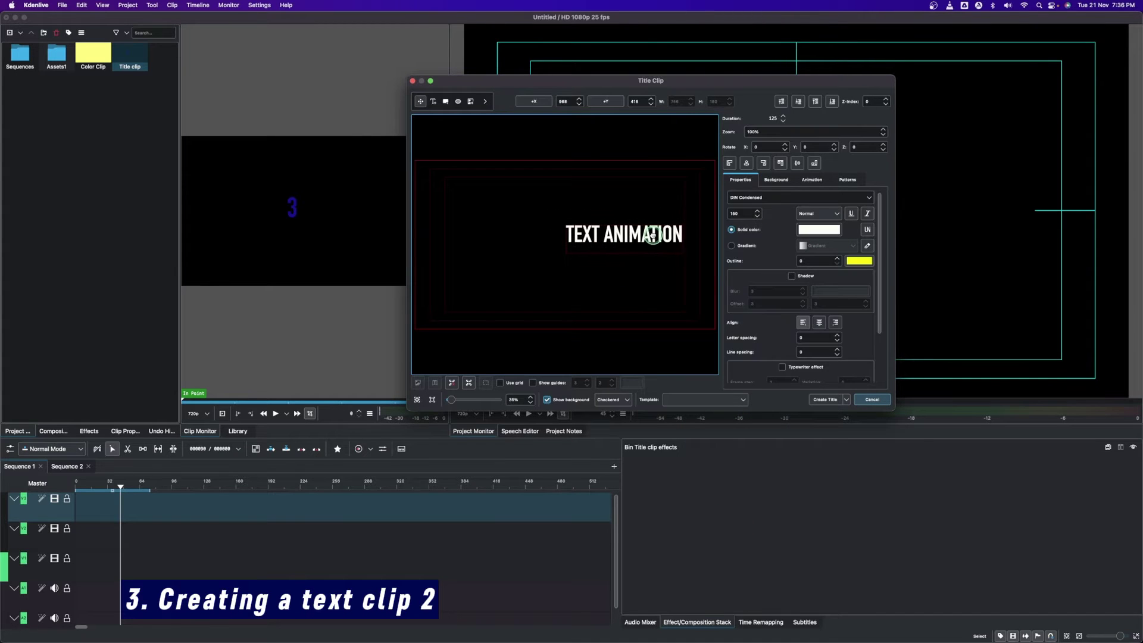
click(827, 400)
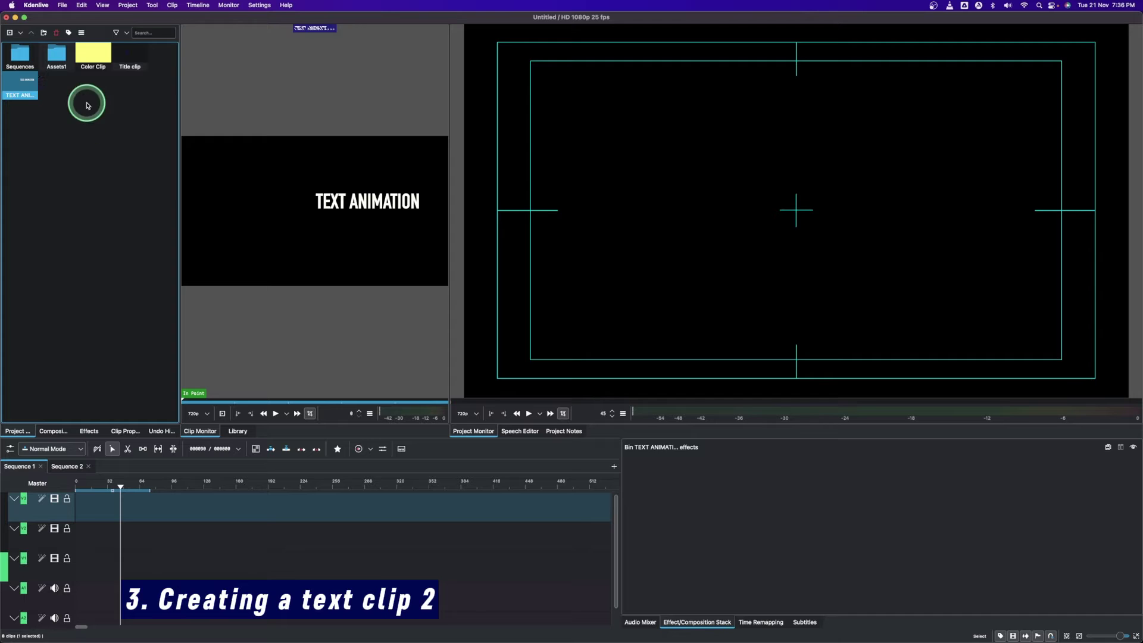
click(87, 60)
- Place the yellow Color Clip on track V2 at frame 0
drag(87, 60, 132, 534)
click(151, 534)
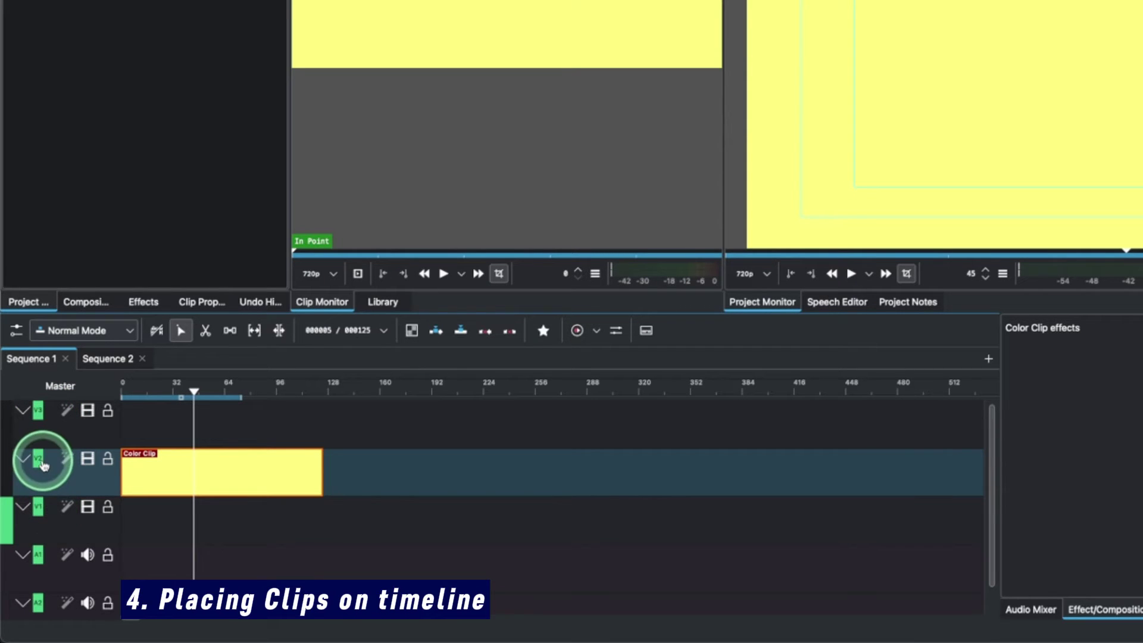
right_click(56, 476)
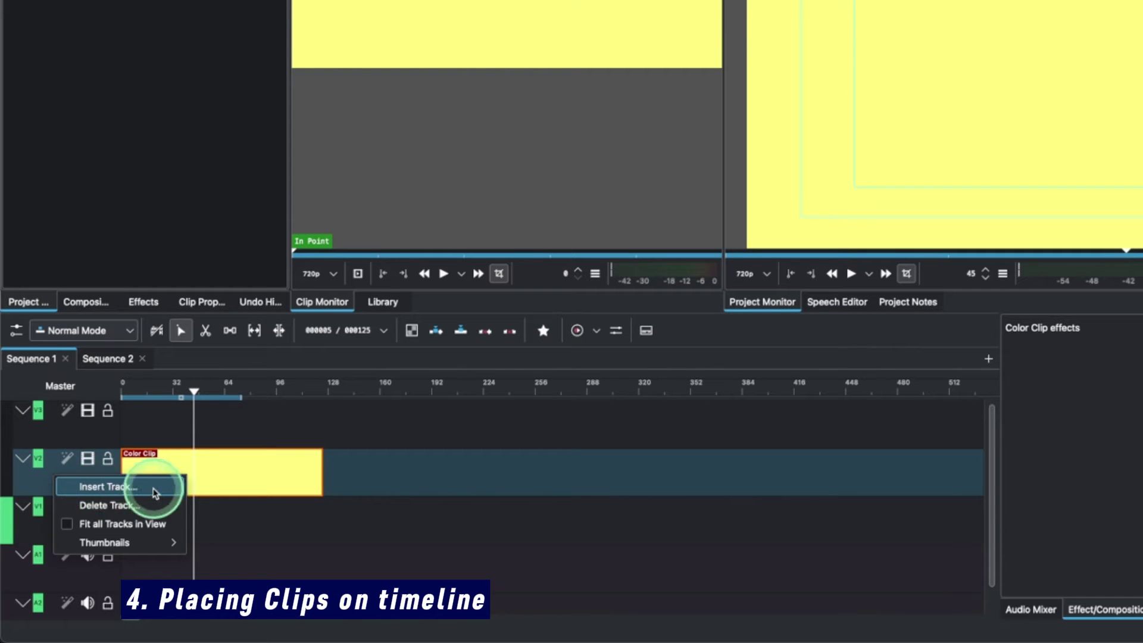
click(180, 475)
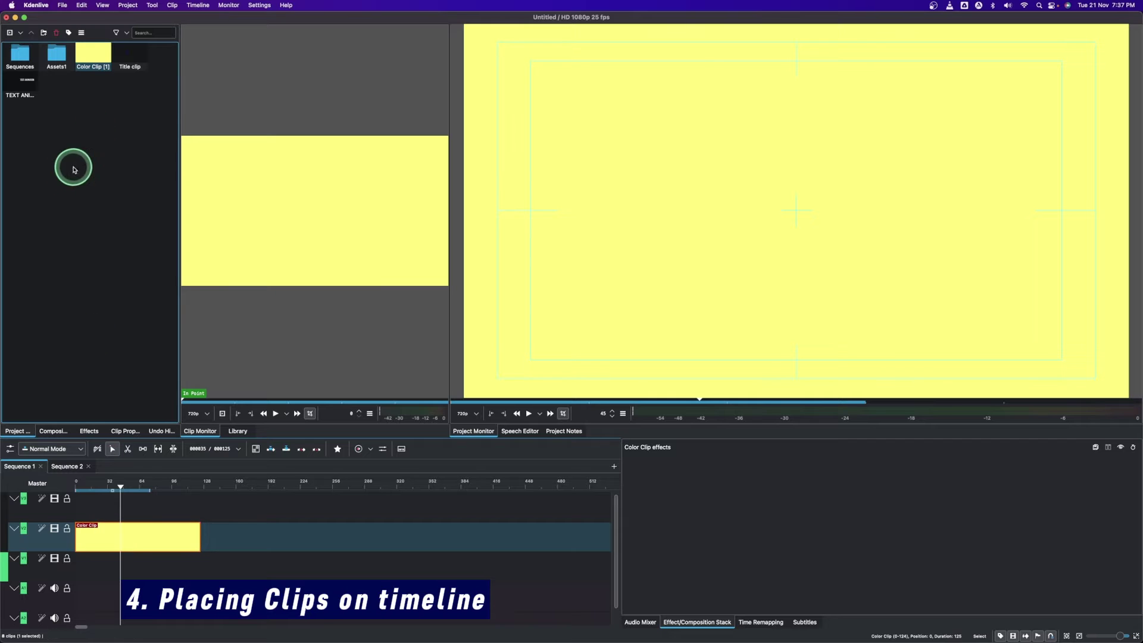
- Put the 3 title on the top video track and TEXT ANIMATION on V1, both at frame 0
click(22, 82)
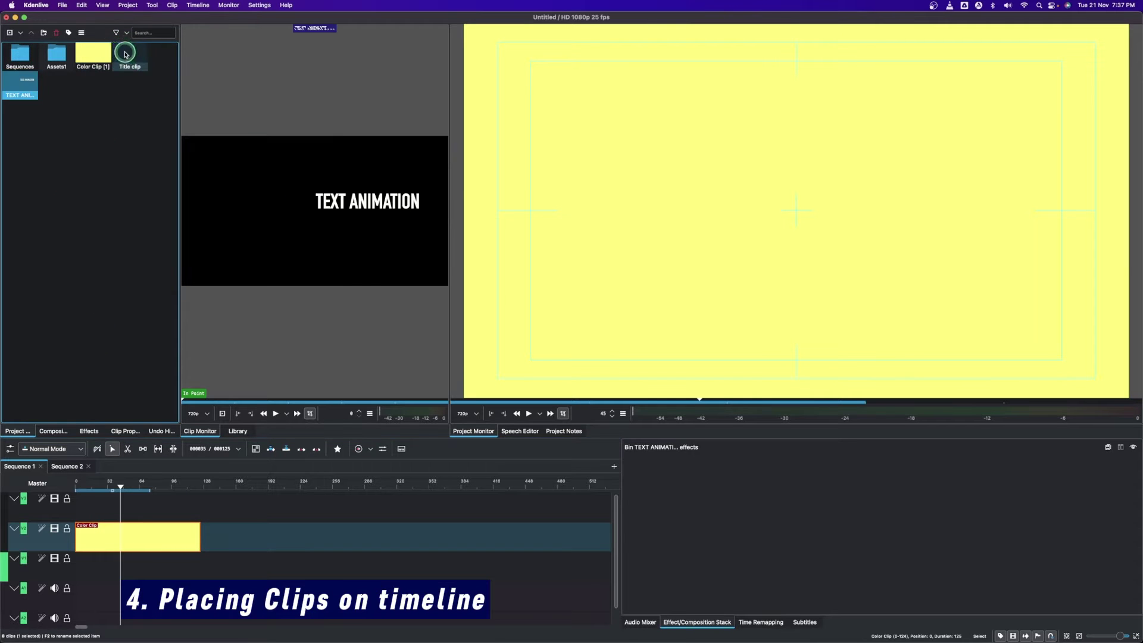
drag(125, 54, 120, 502)
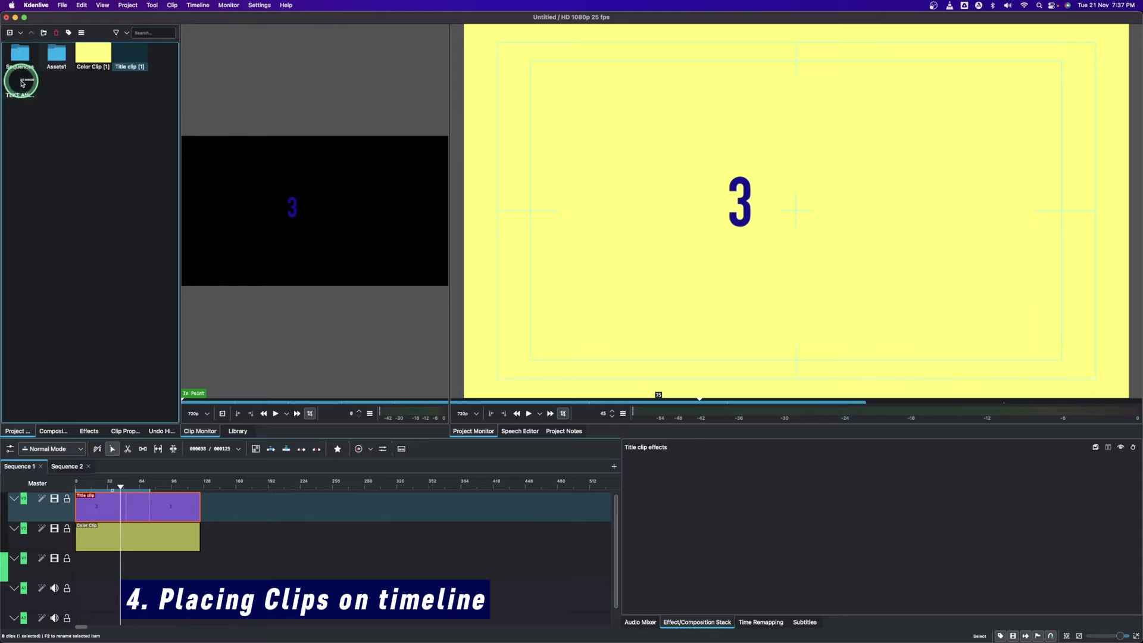
drag(21, 83, 105, 534)
mouse_move(102, 582)
mouse_down()
mouse_move(179, 561)
mouse_move(106, 569)
mouse_up()
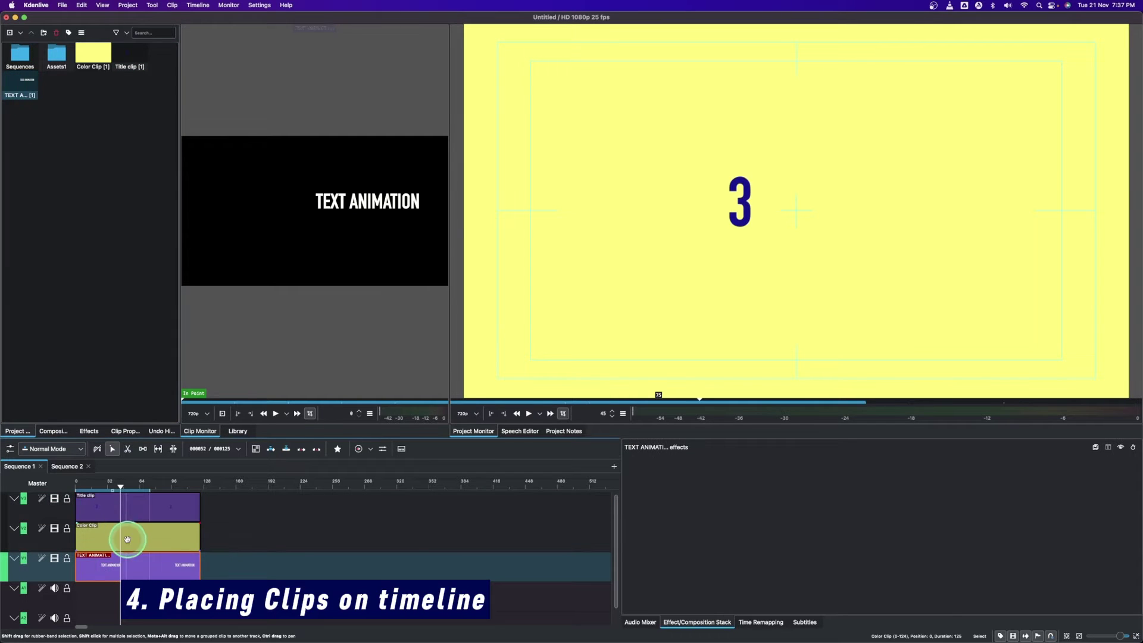
click(145, 537)
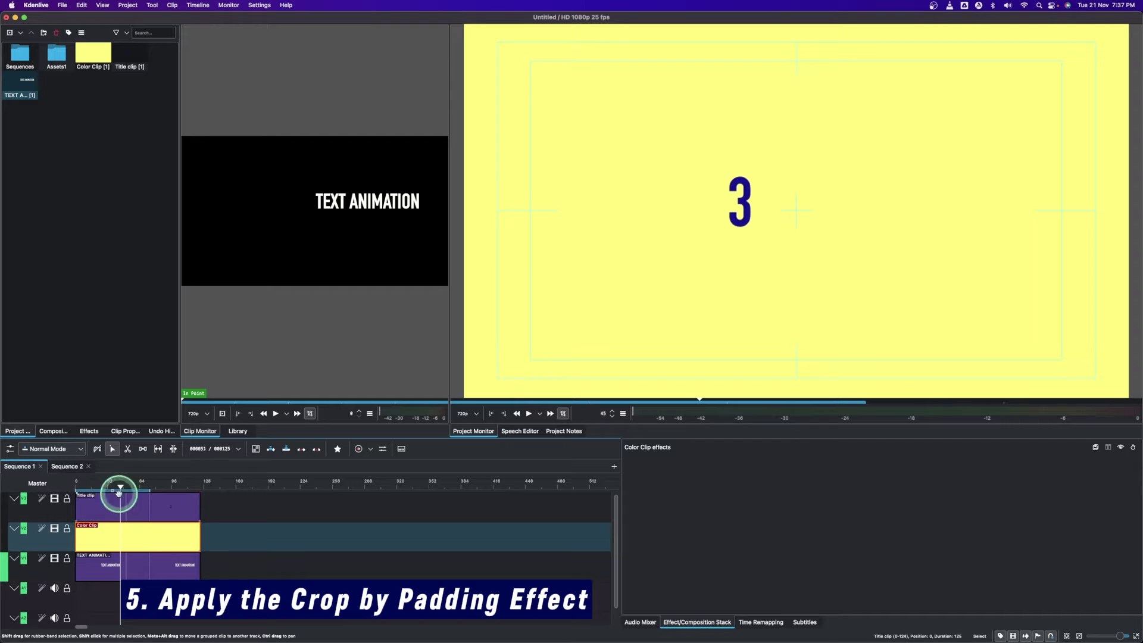
- Apply Crop by padding to the yellow clip and shrink it to a 154×172 box behind the 3
click(90, 431)
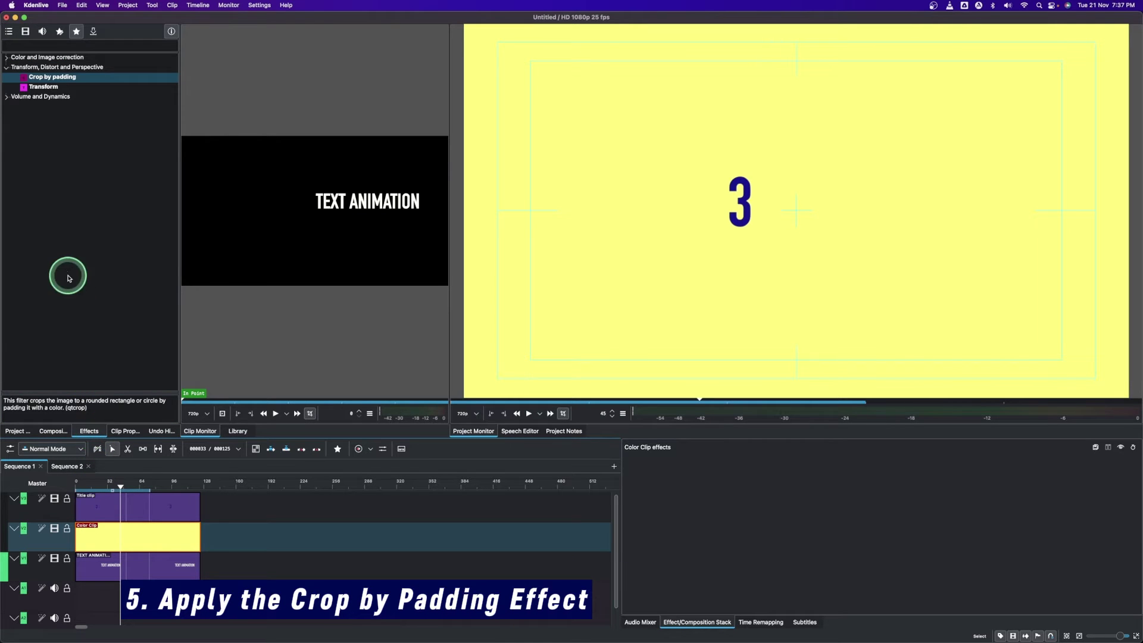
click(62, 76)
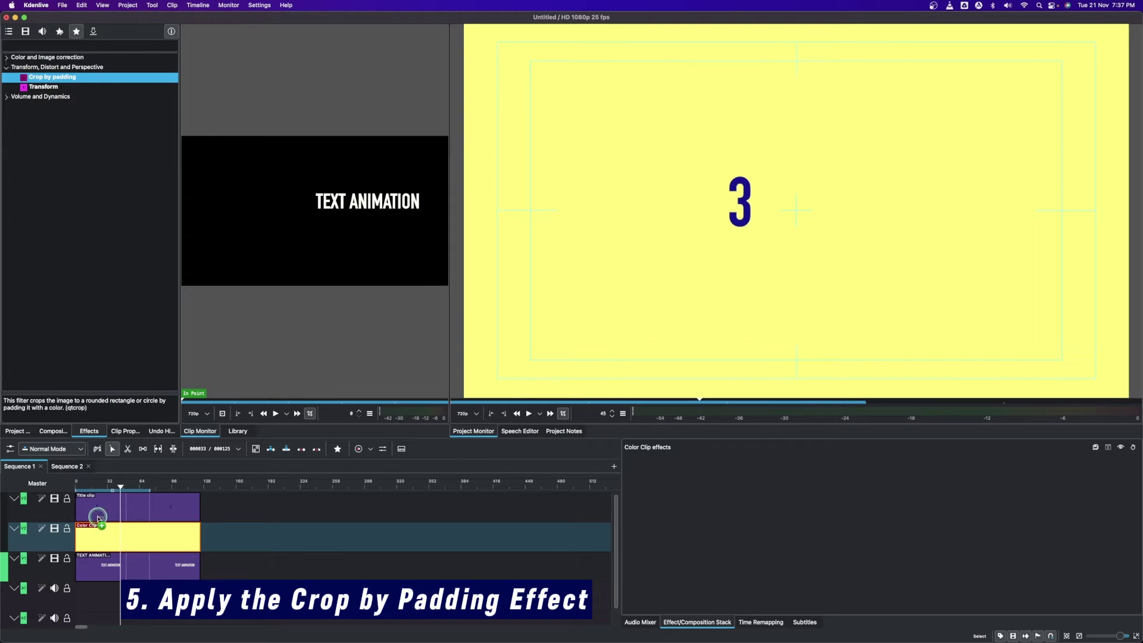
drag(125, 525, 126, 527)
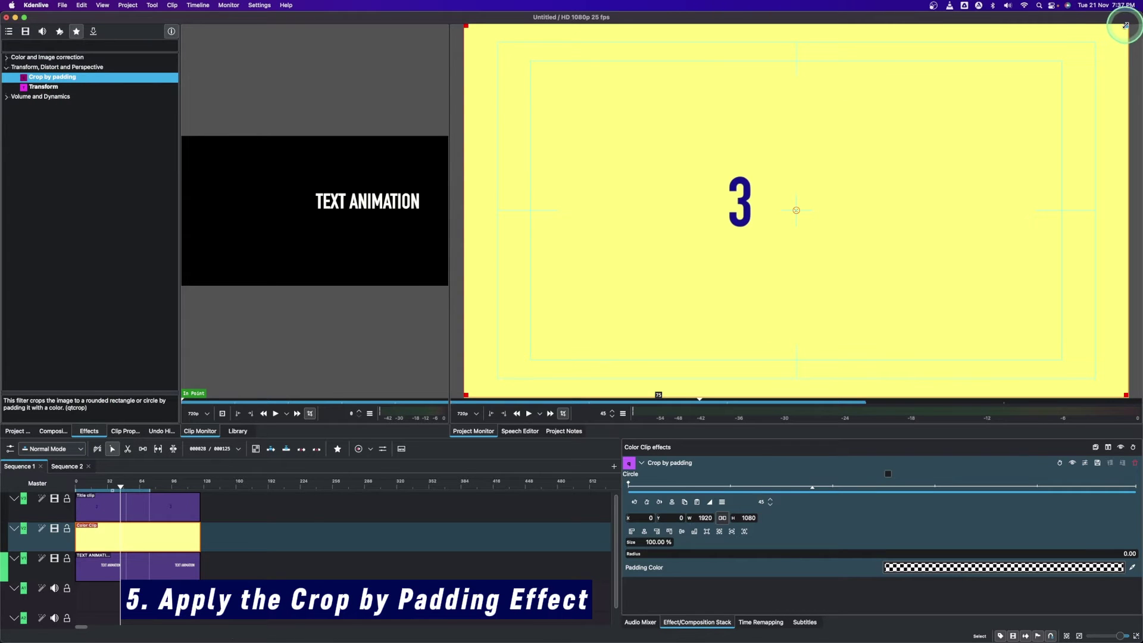
drag(1105, 43, 765, 230)
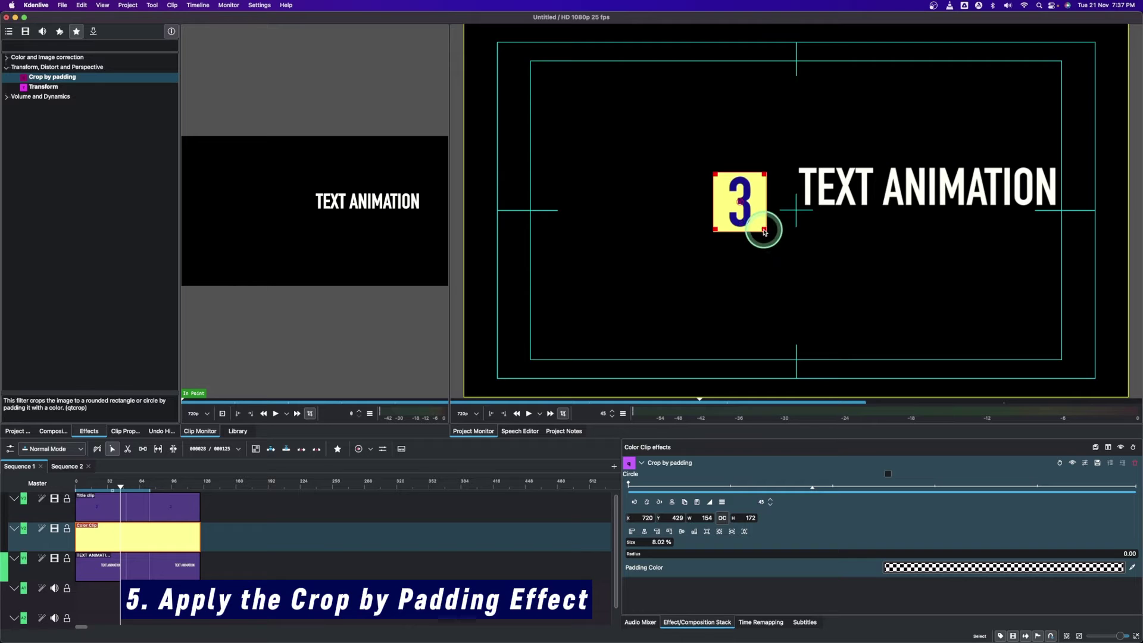
drag(740, 202, 741, 202)
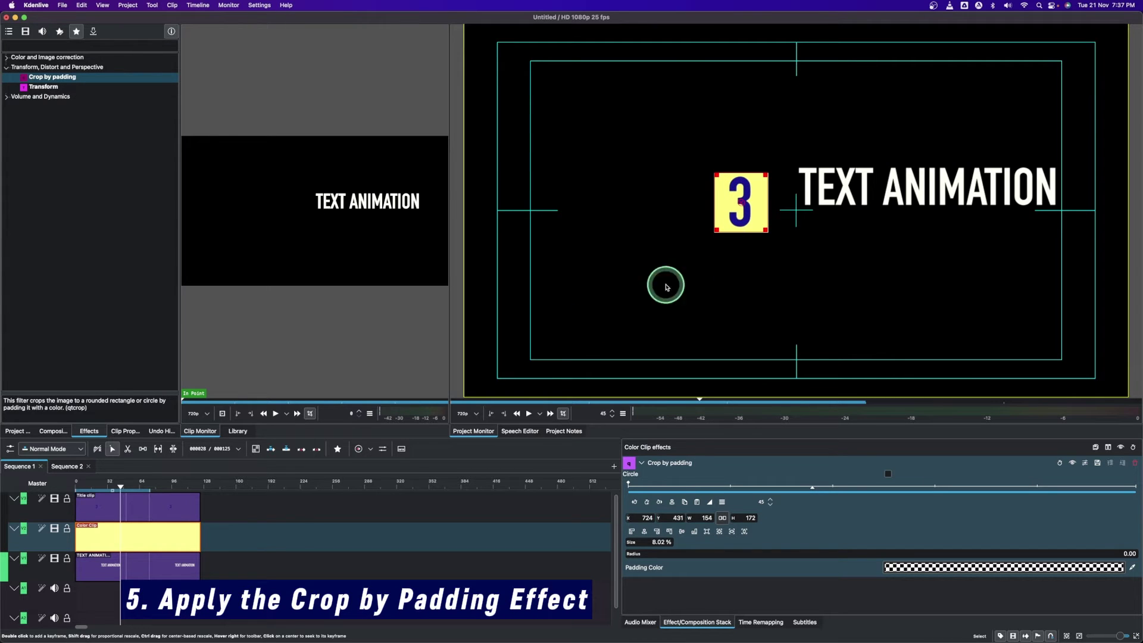
- Re-edit the TEXT ANIMATION title, moving the text left beside the yellow 3, and update it
click(157, 563)
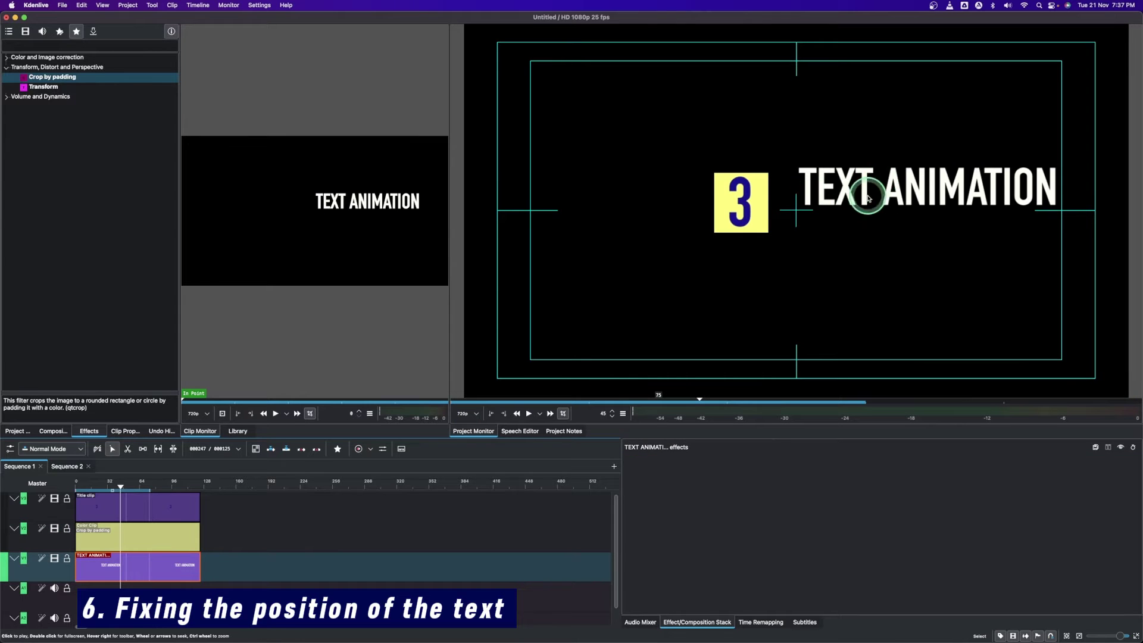
double_click(135, 566)
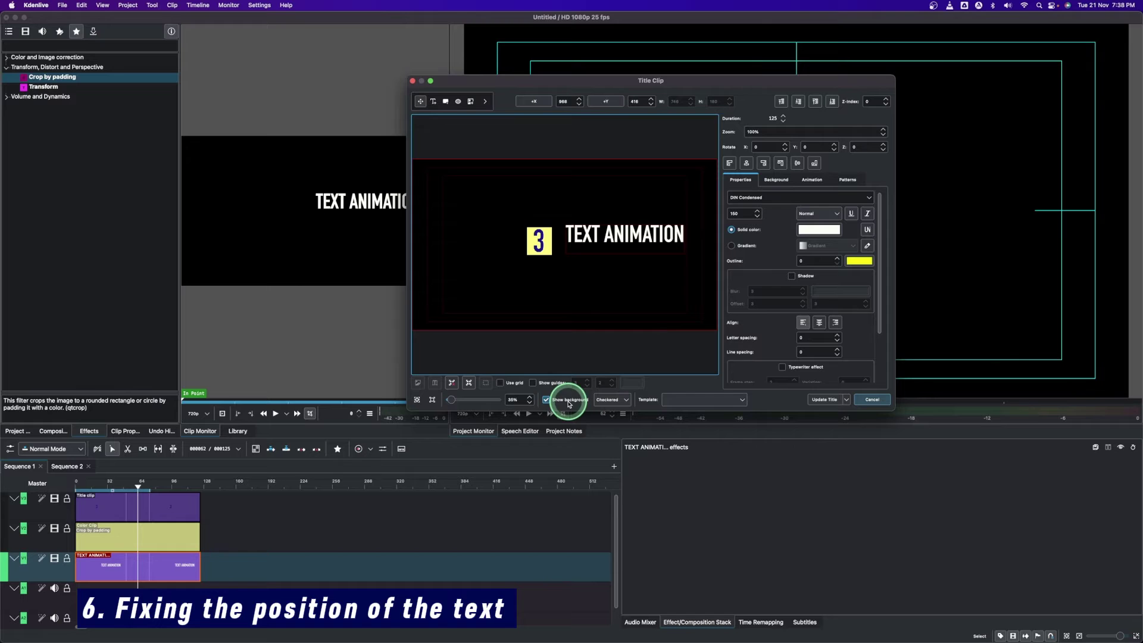
drag(587, 241, 572, 246)
click(825, 400)
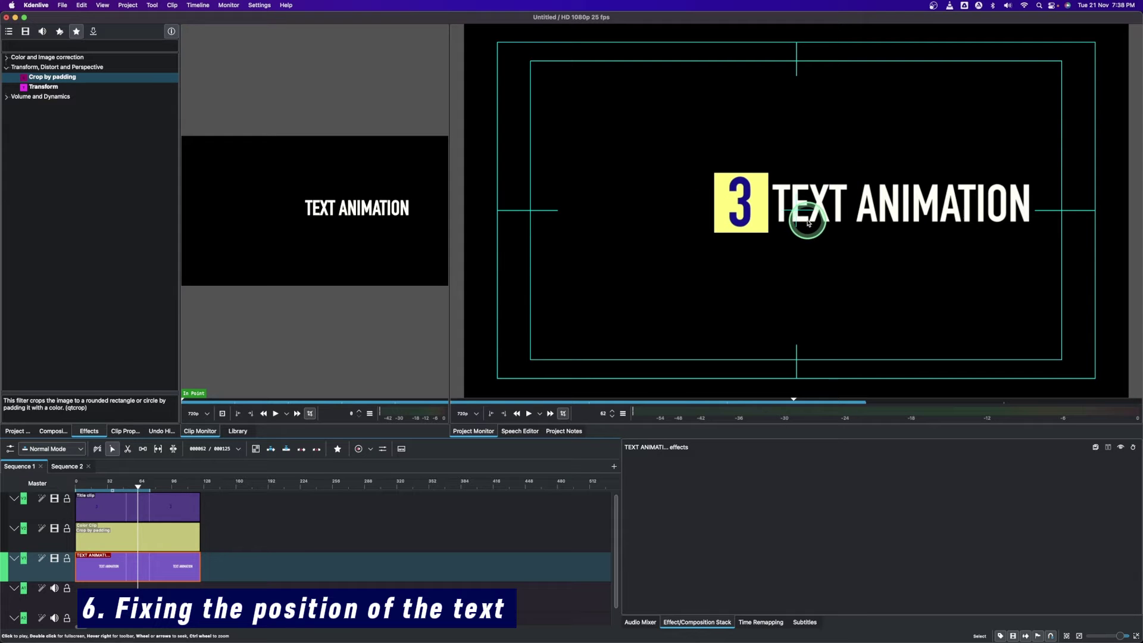
click(137, 488)
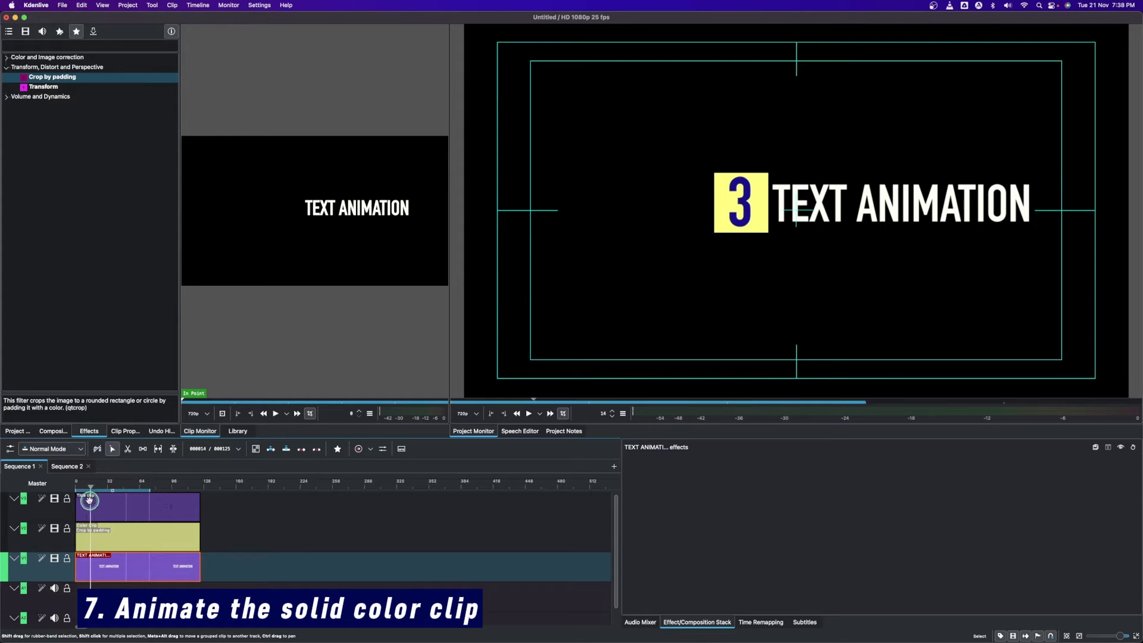
- Add Transform to the yellow clip and set Crop by padding X to -185, off-screen left
click(103, 509)
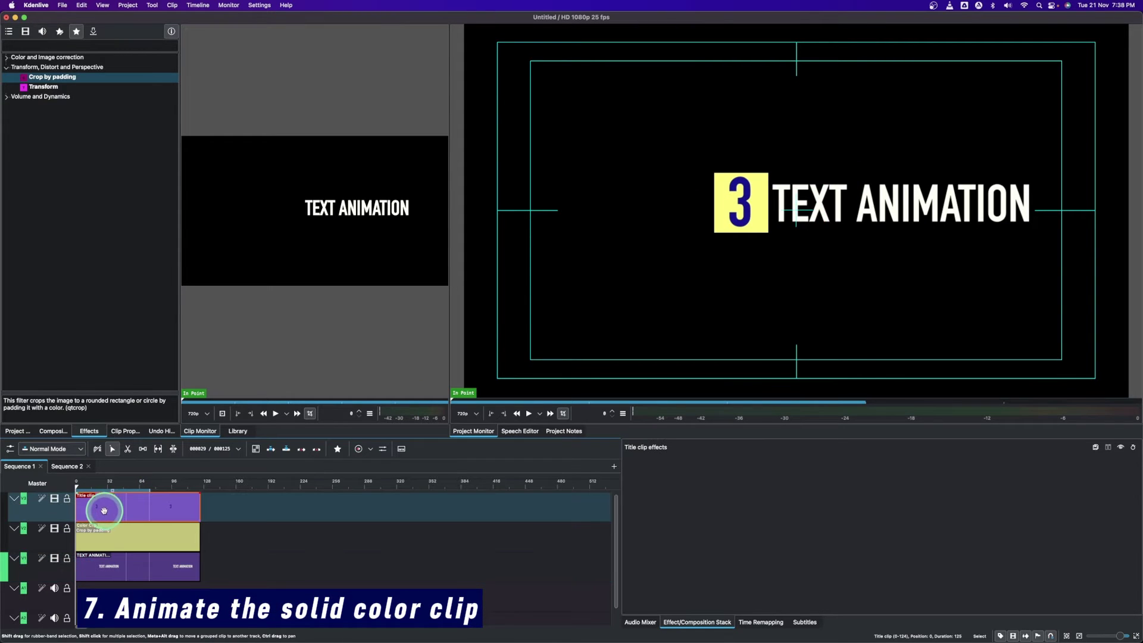
click(108, 532)
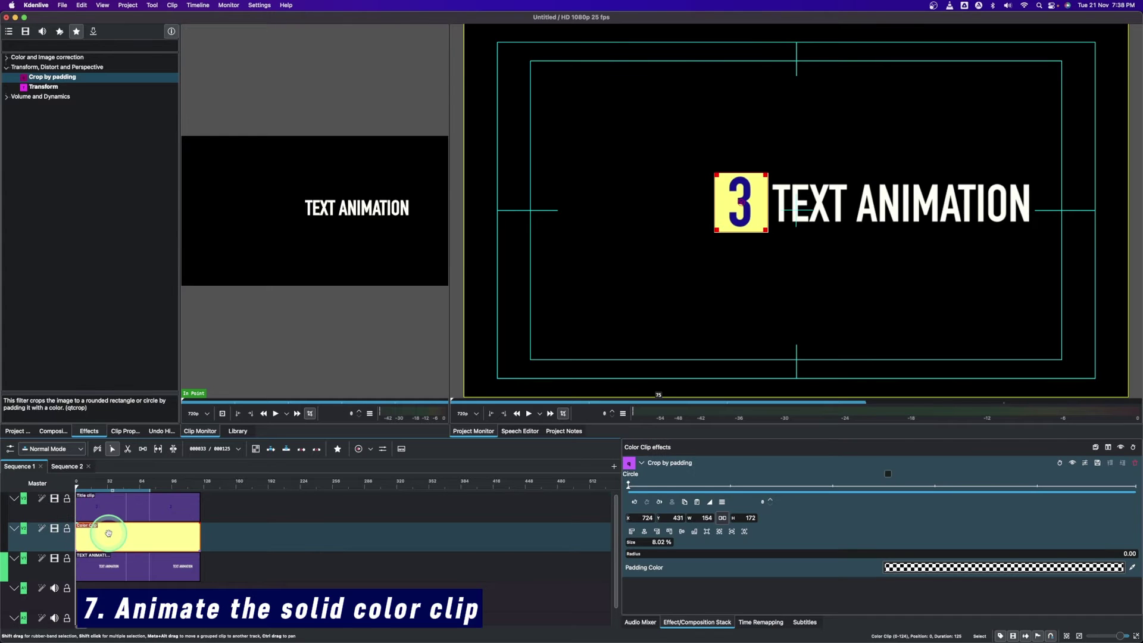
click(38, 89)
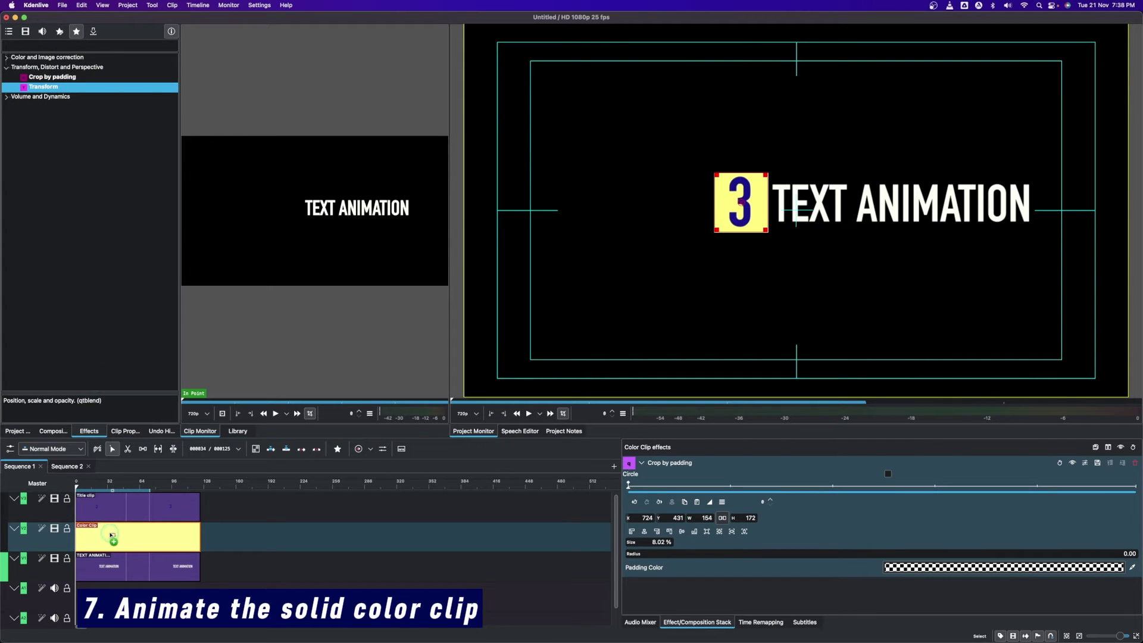
drag(111, 535, 113, 527)
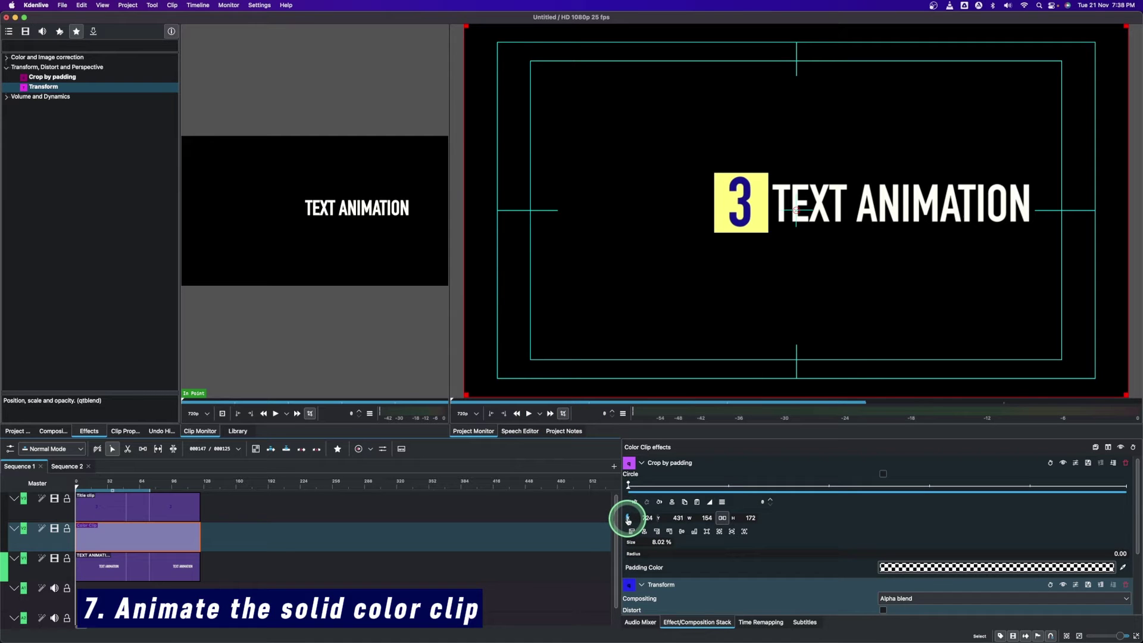
drag(628, 519, 240, 521)
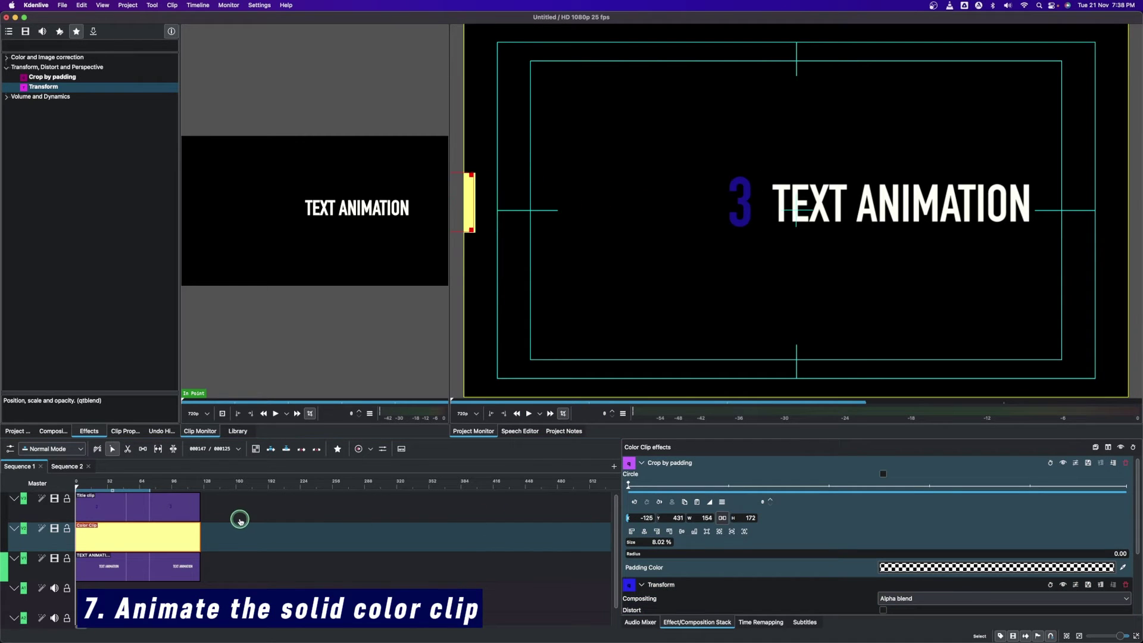
click(127, 533)
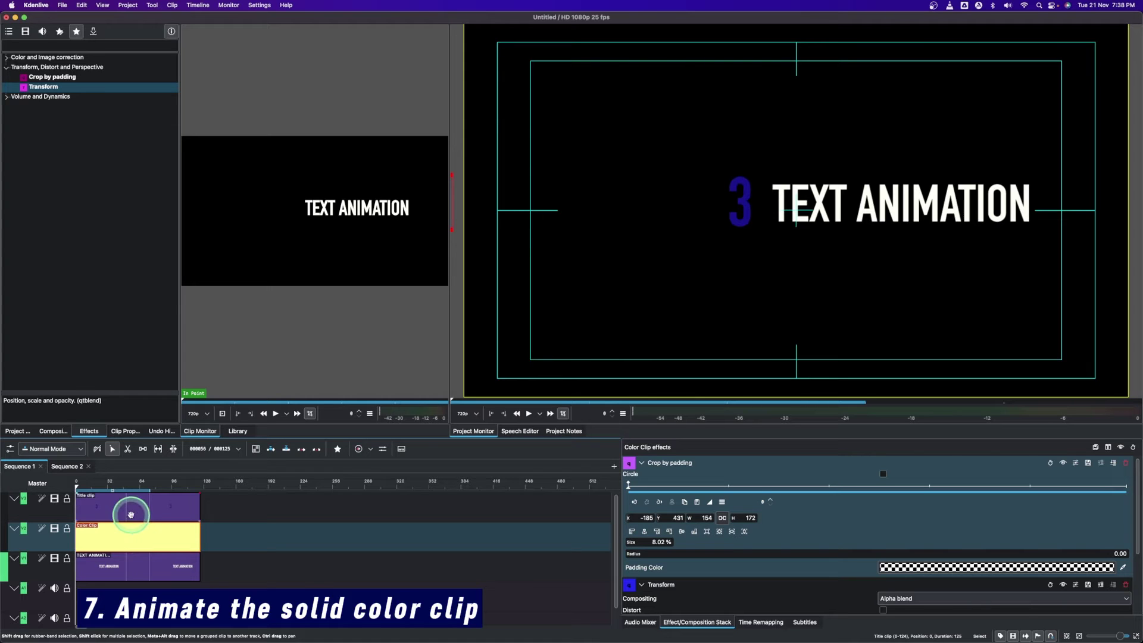
click(131, 514)
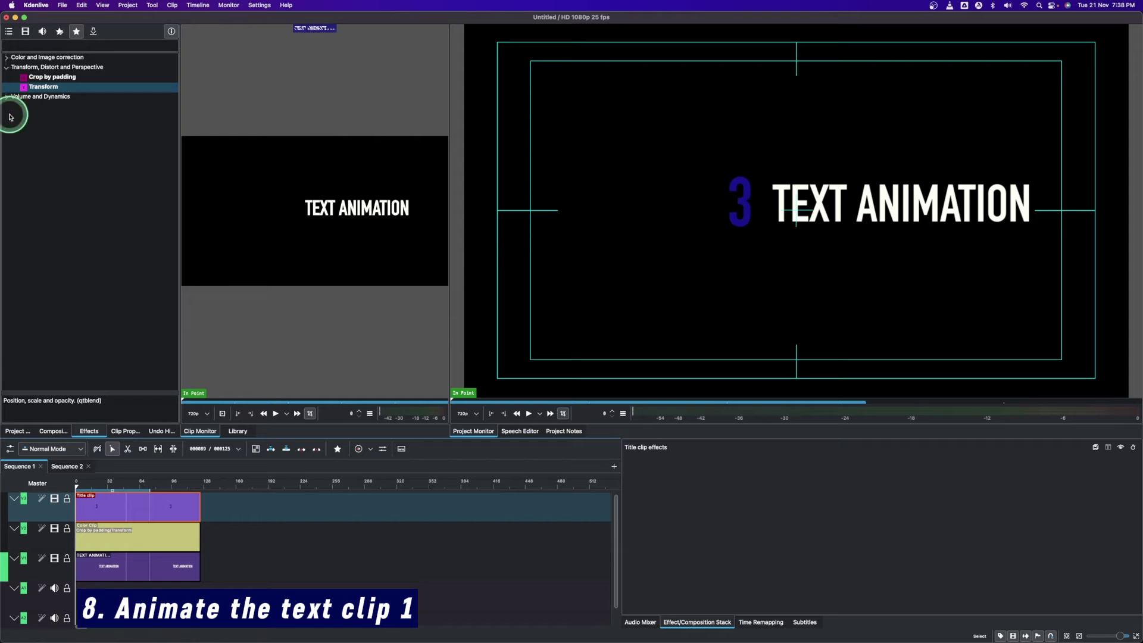
- Add Transform to the 3 title clip and set its Y to -589, lifting it out of frame
click(37, 87)
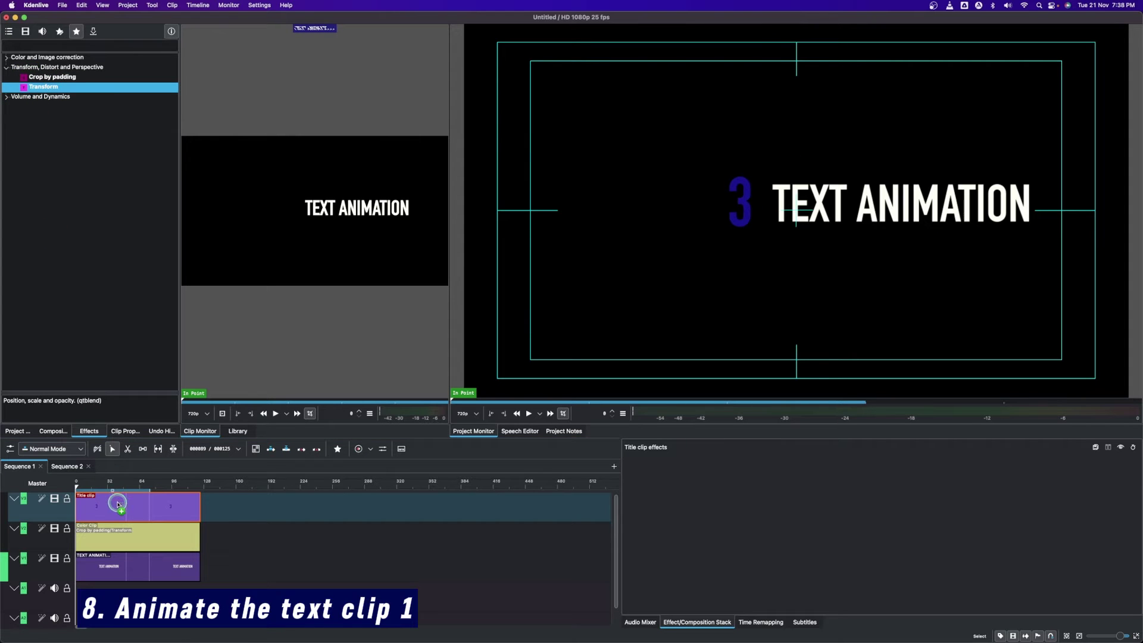
drag(117, 505, 118, 505)
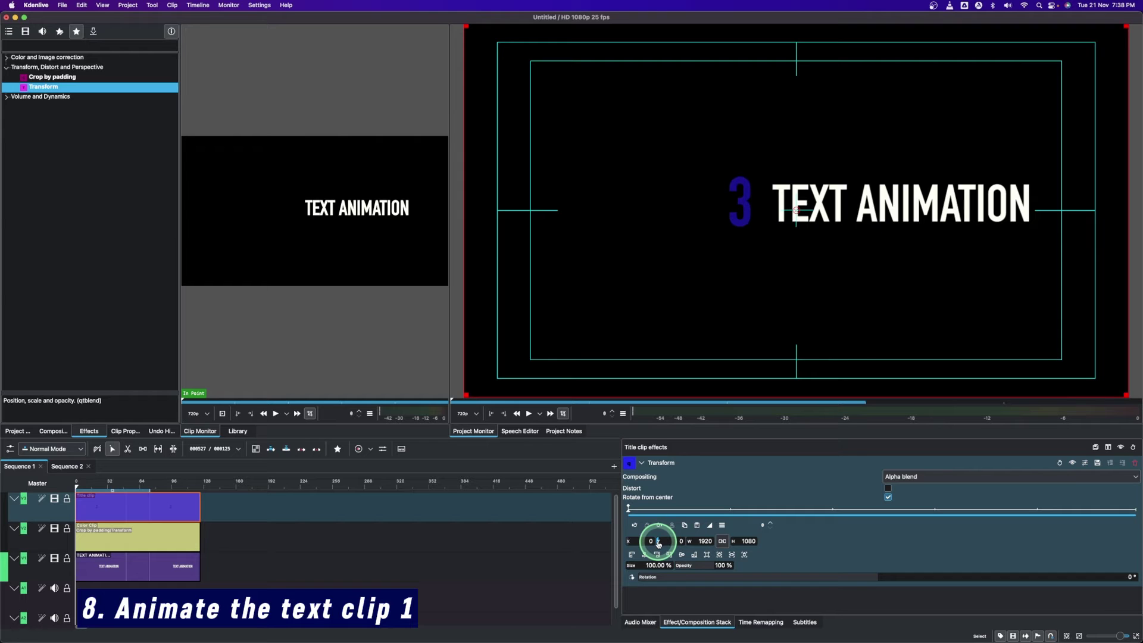
drag(658, 543, 391, 554)
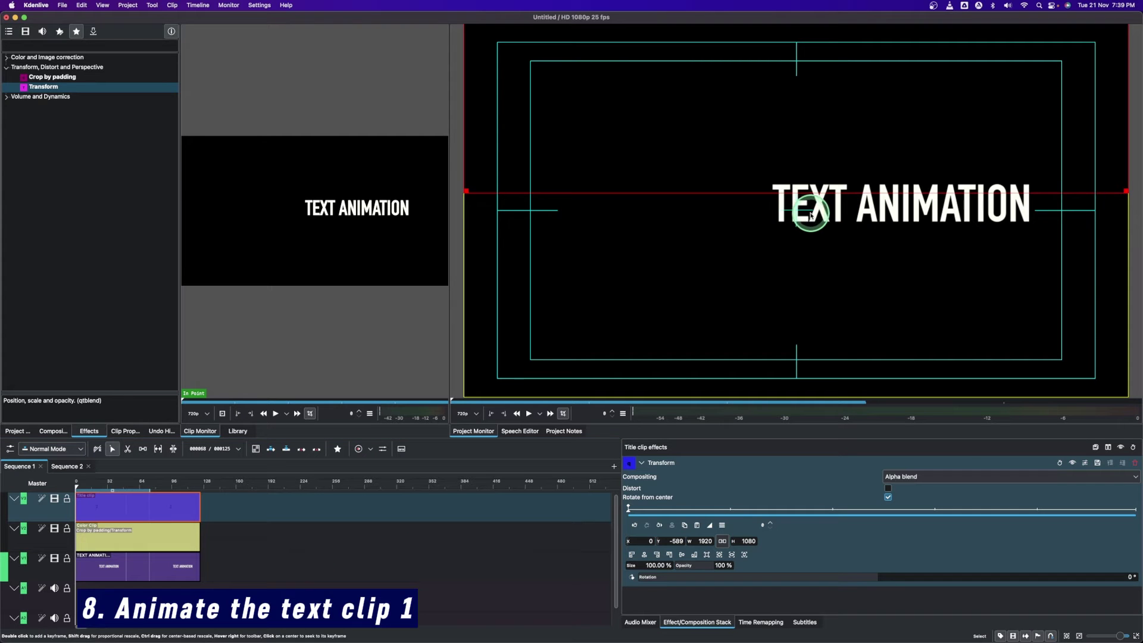
click(92, 498)
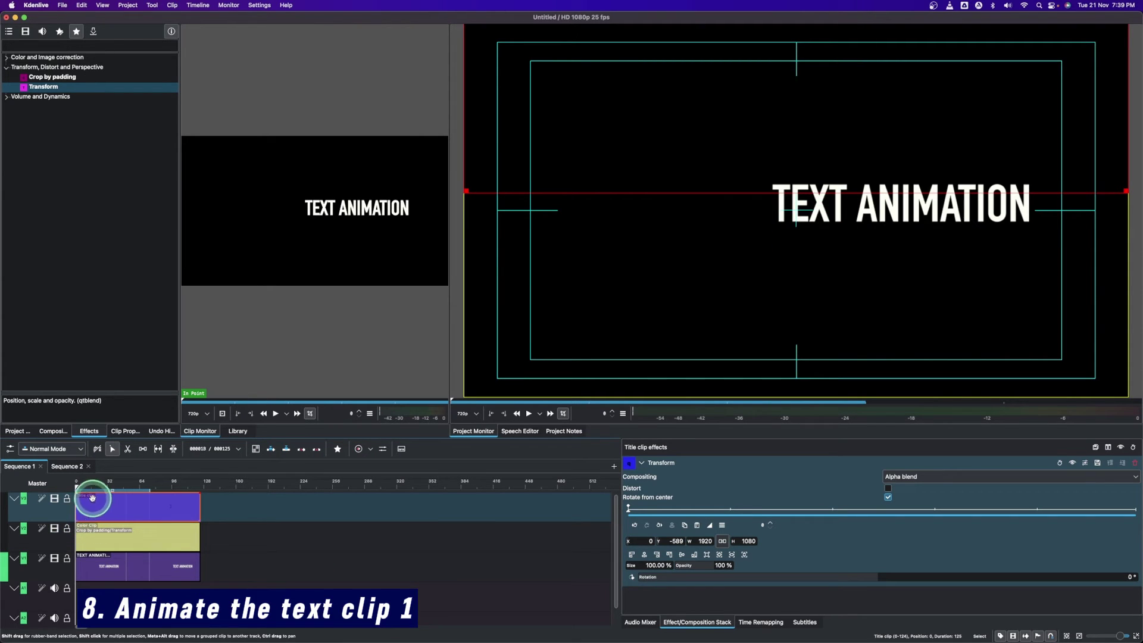
click(79, 488)
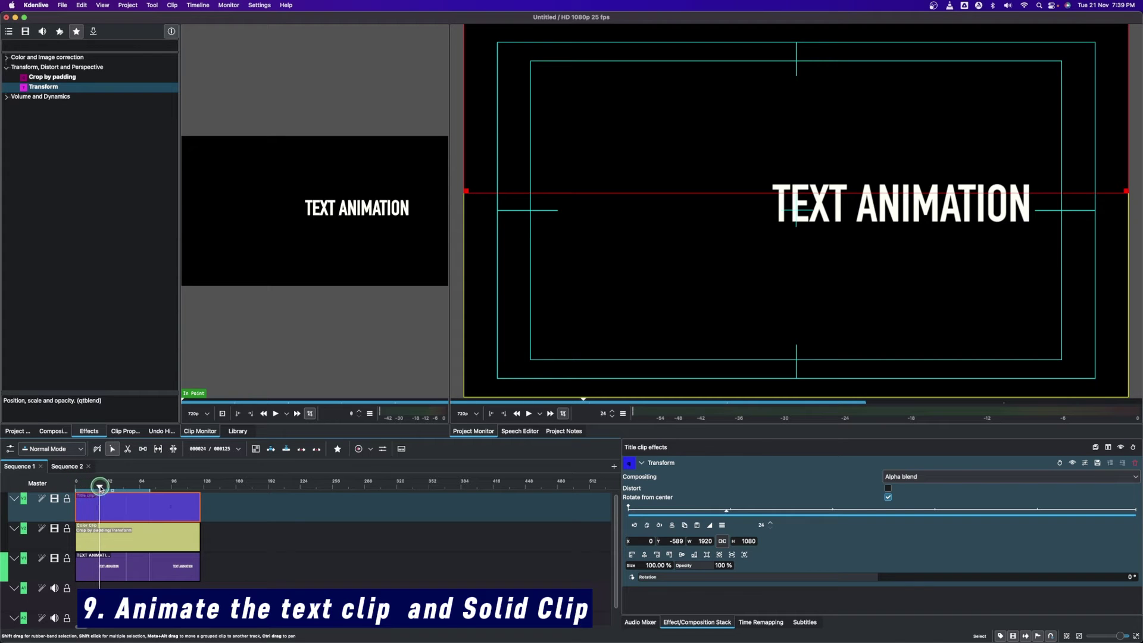
- Add a Crop by padding keyframe at frame 24 with X 730, sliding the yellow box in
click(112, 540)
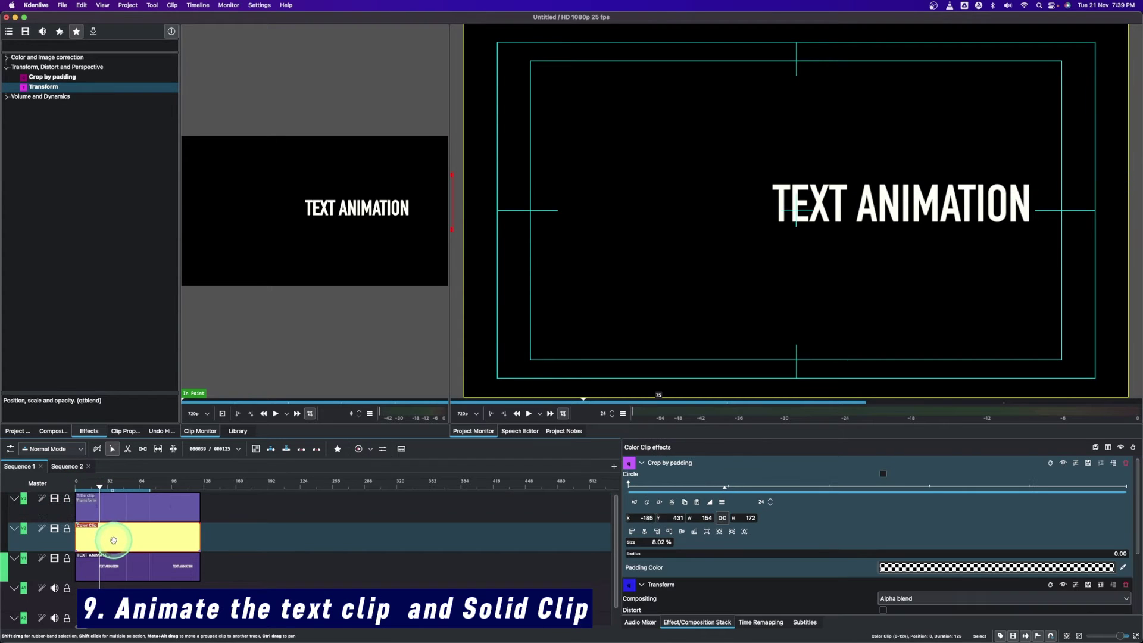
click(646, 502)
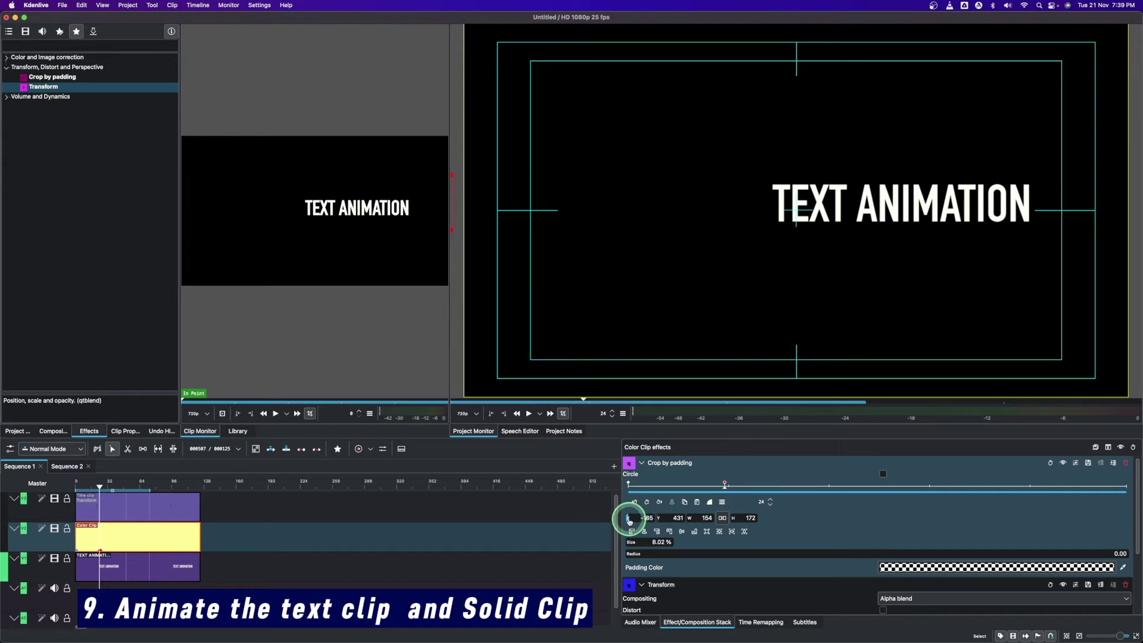
drag(646, 518, 1044, 534)
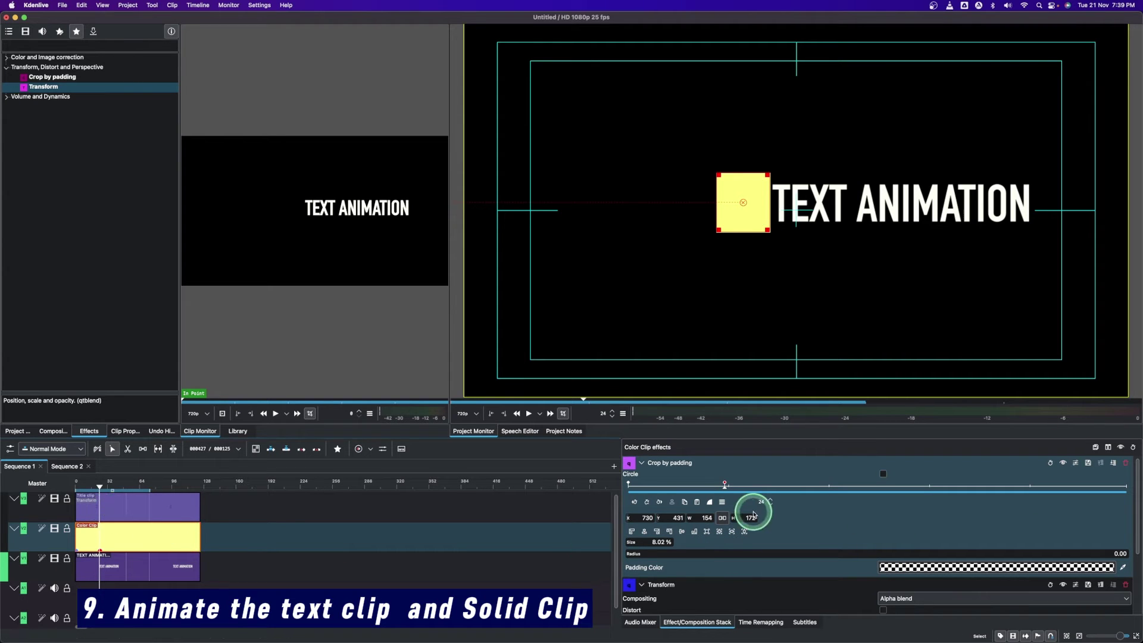
click(768, 500)
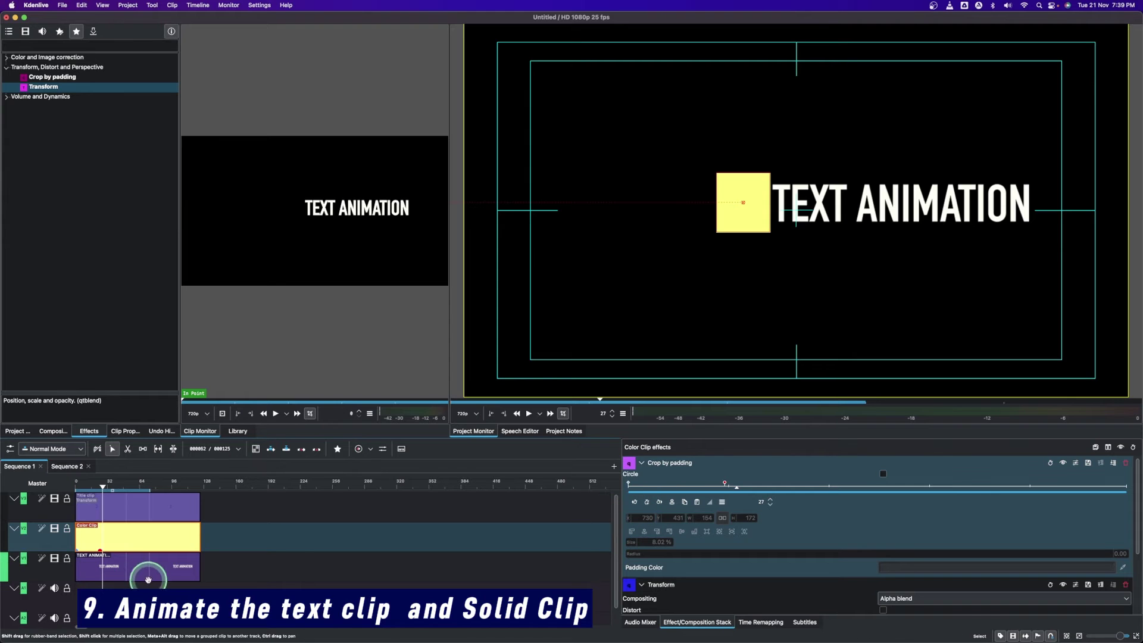
- Add a Transform keyframe on the 3 title at frame 27 with Y 0
click(137, 509)
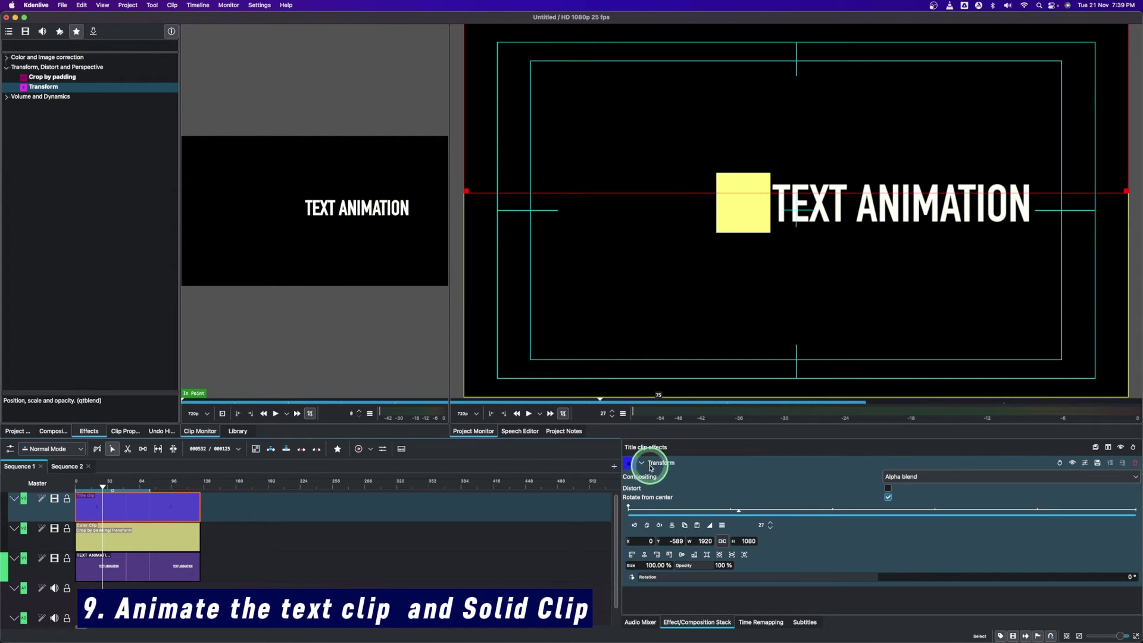
click(647, 525)
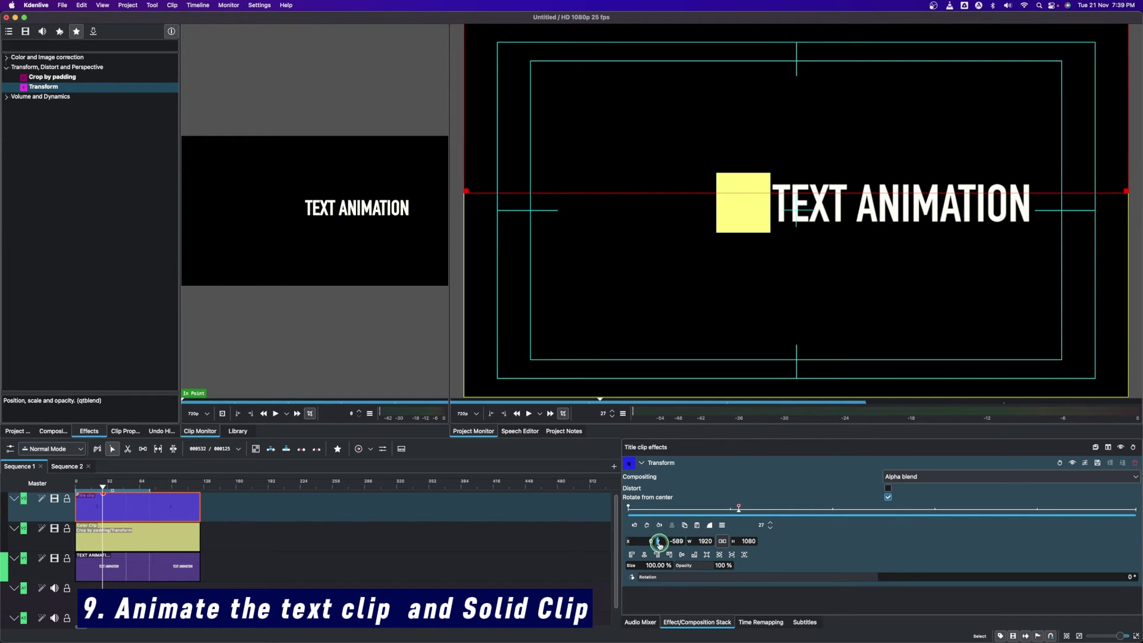
drag(659, 543, 927, 535)
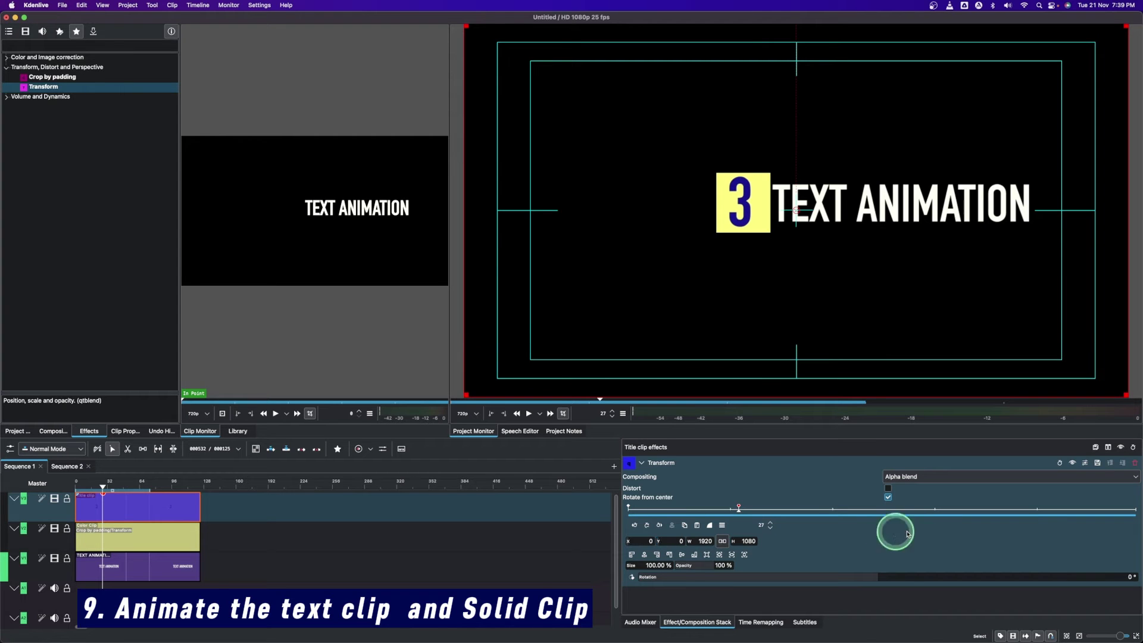
click(103, 489)
- Play back the badge slide-in from the start, then step the playhead toward frame 33
drag(102, 488, 72, 495)
key(space)
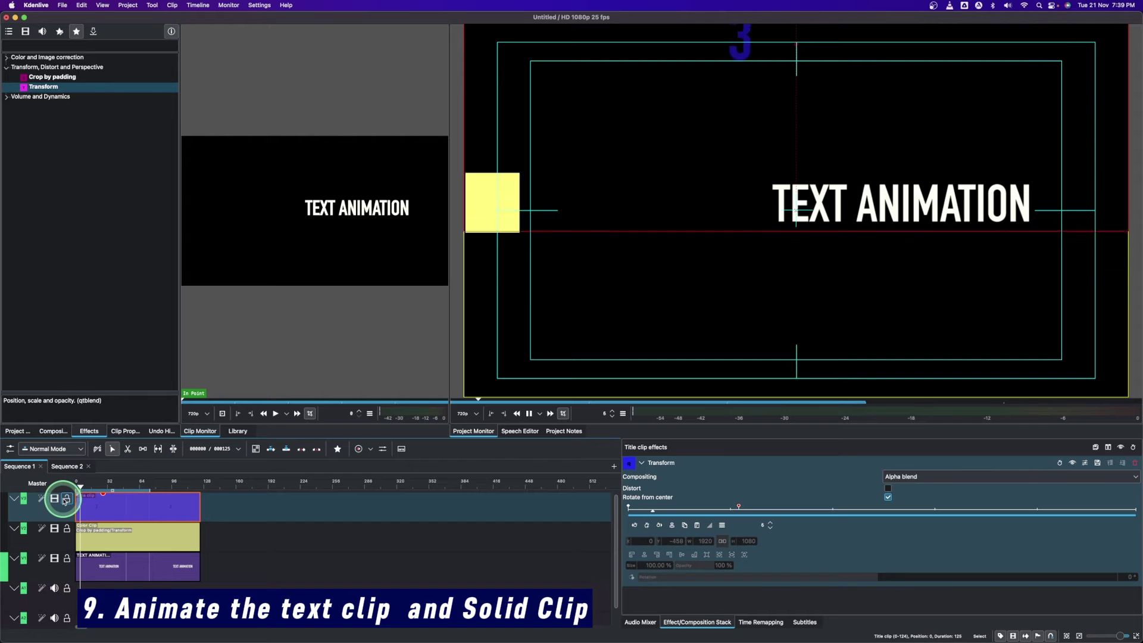
click(109, 487)
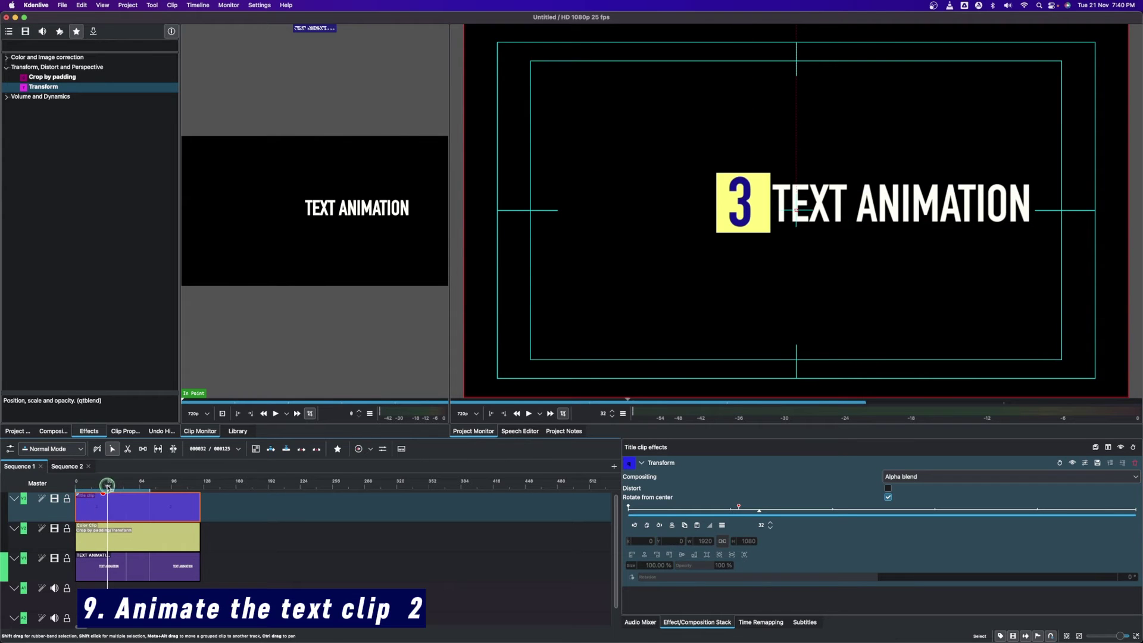
click(107, 486)
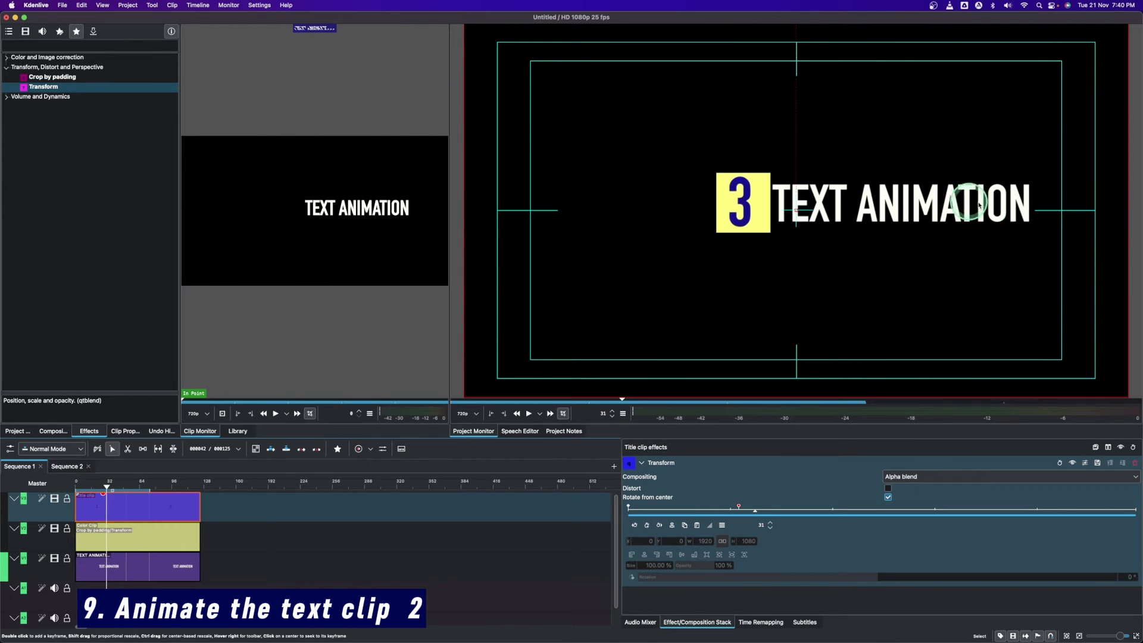
click(102, 487)
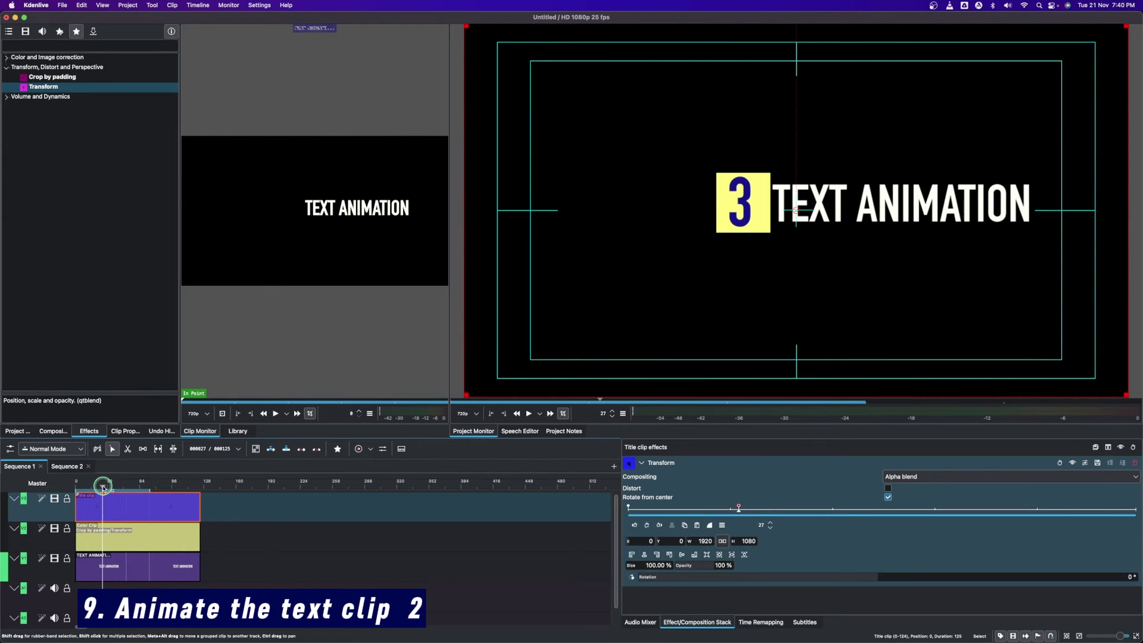
click(111, 553)
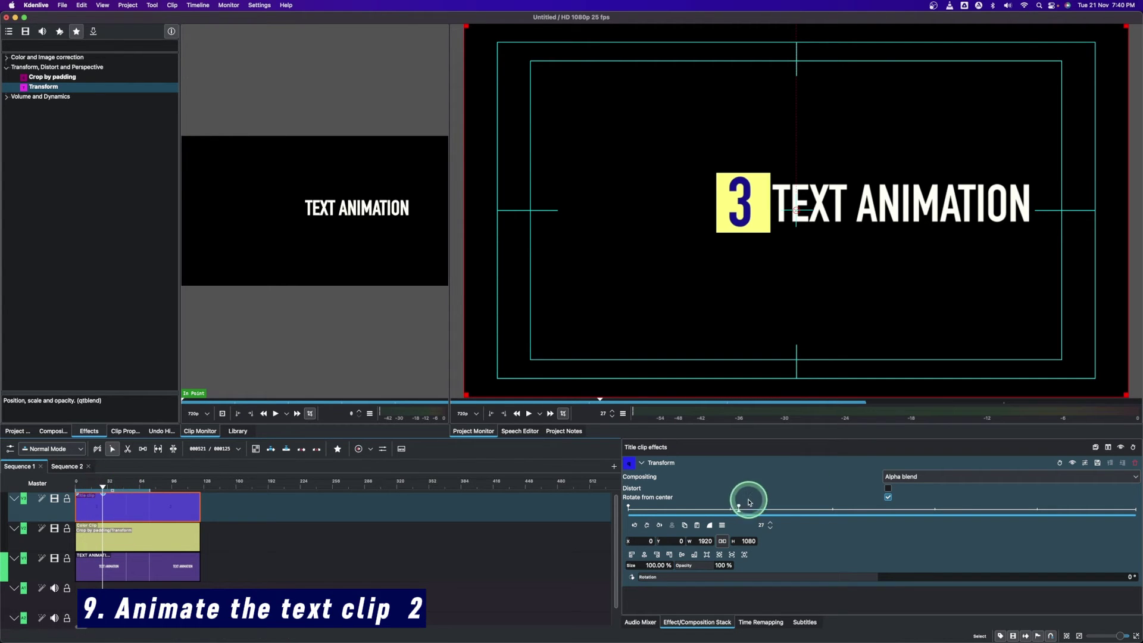
click(771, 524)
click(771, 524)
click(771, 524)
click(771, 525)
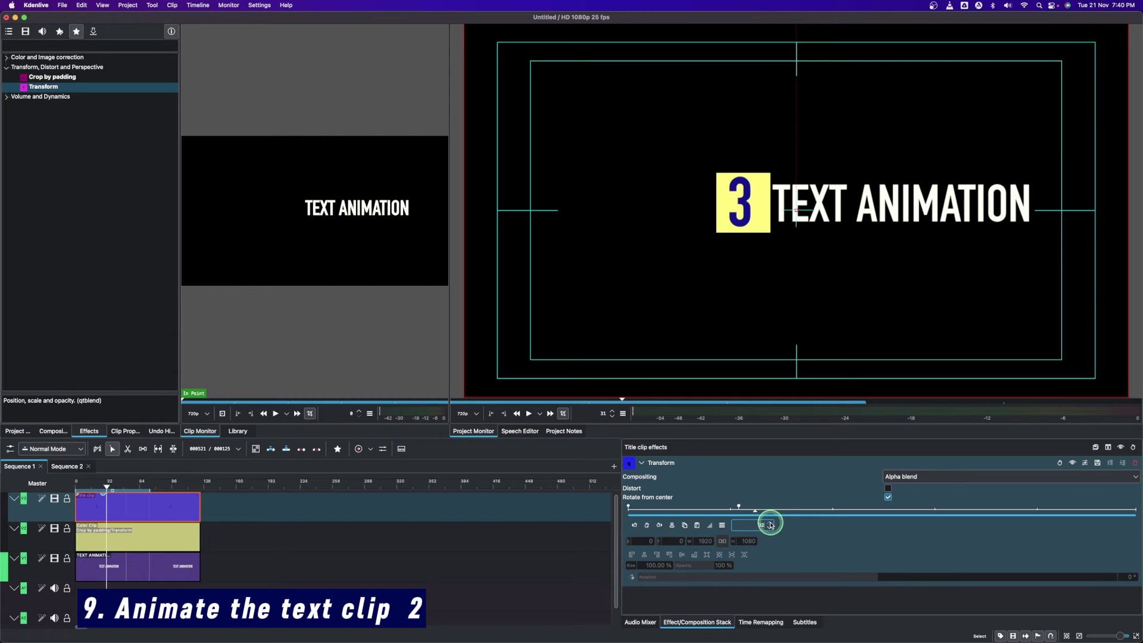
click(770, 524)
click(771, 524)
click(150, 562)
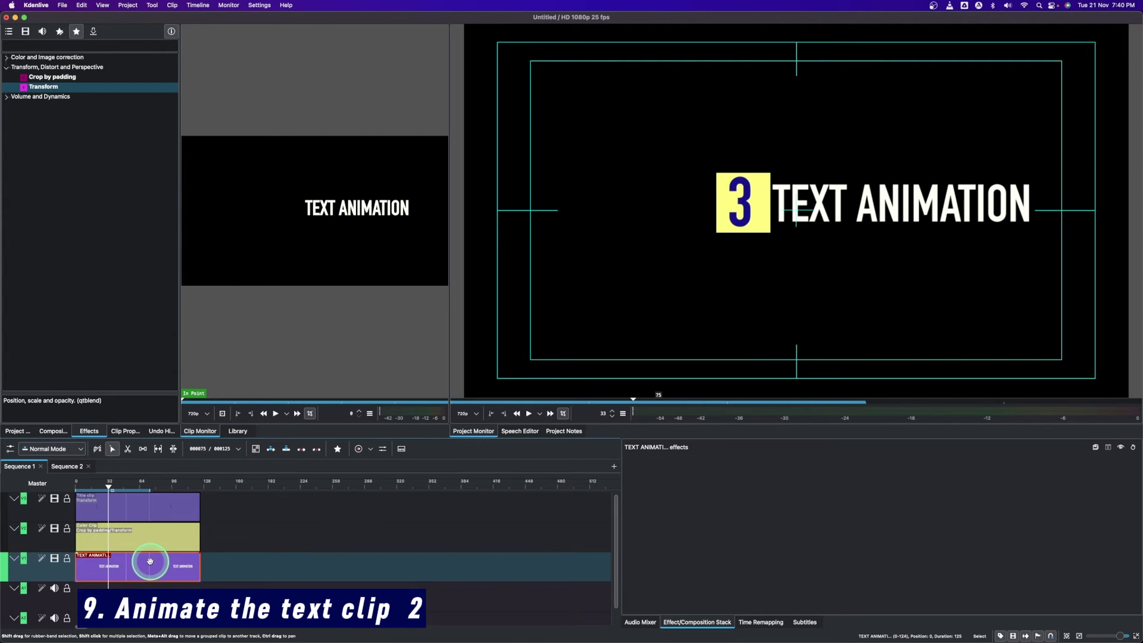
- Drag the Transform and Crop by padding effects onto the TEXT ANIMATION clip on V1
click(48, 90)
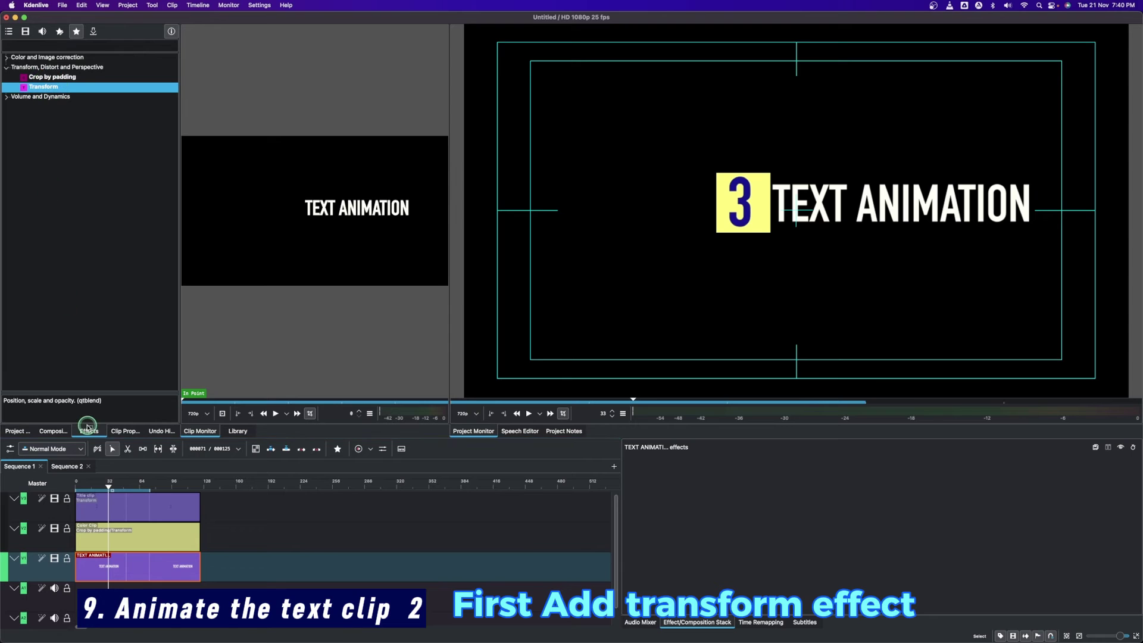
drag(126, 573, 126, 572)
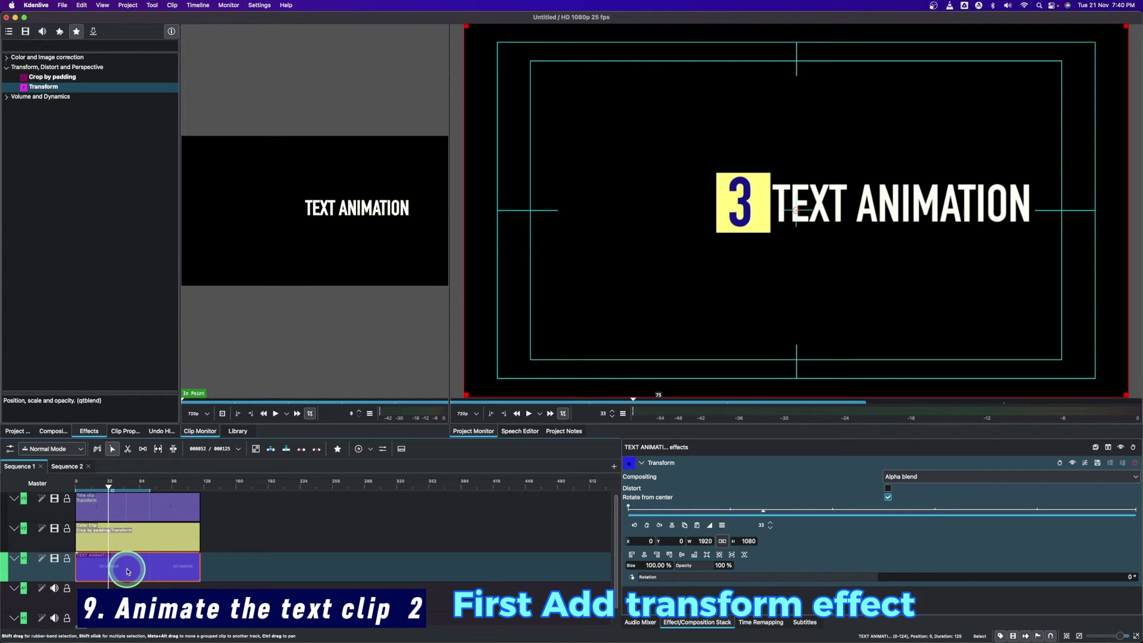
drag(52, 76, 106, 573)
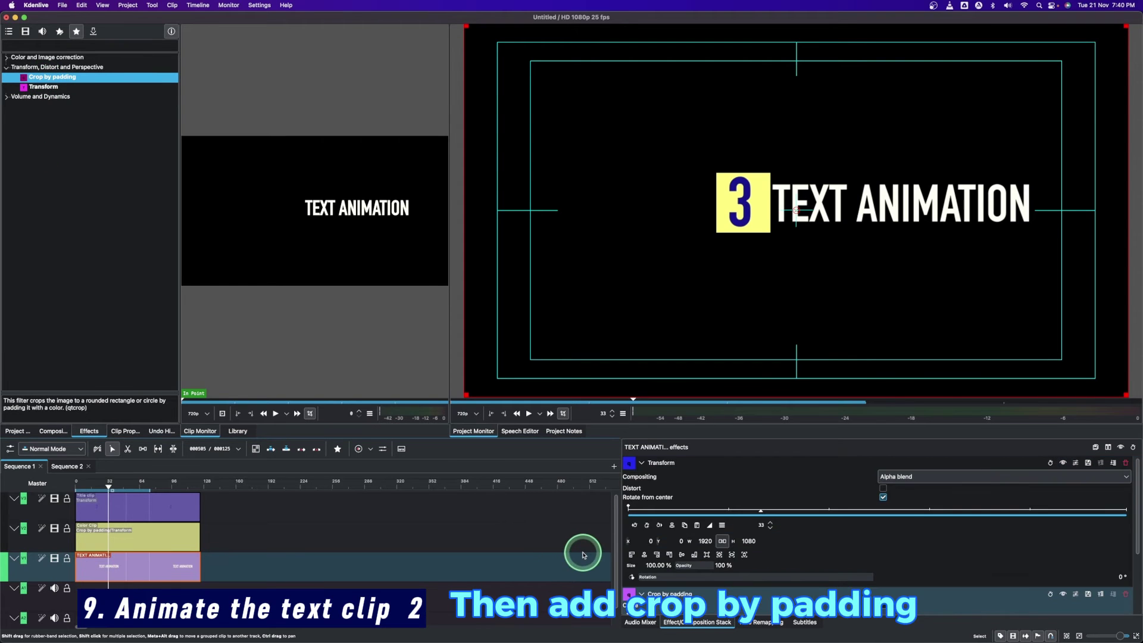
click(642, 464)
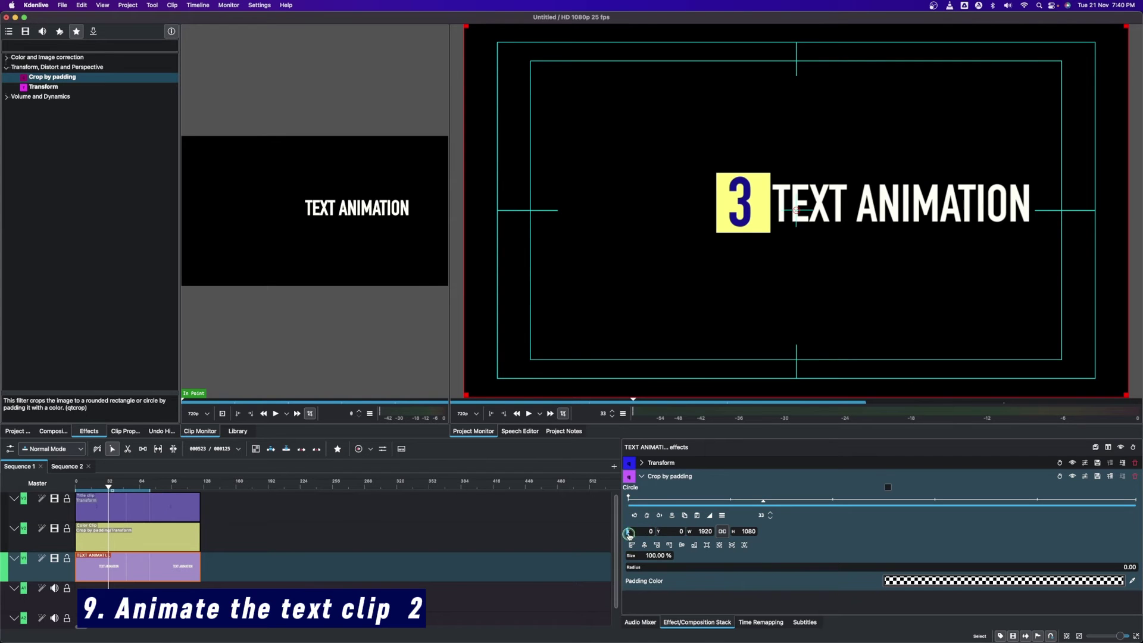
- Crop the text clip's left edge beside the badge and push the text out of frame to X -1205
drag(628, 533, 958, 537)
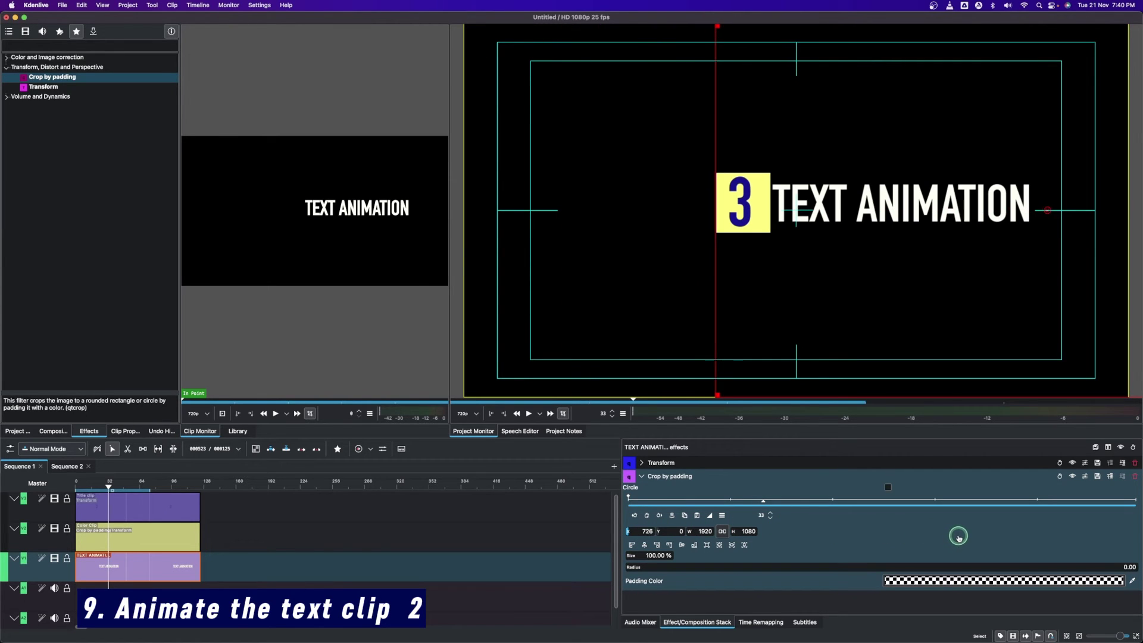
key(Left)
key(Left)
key(Left)
key(Left)
key(Left)
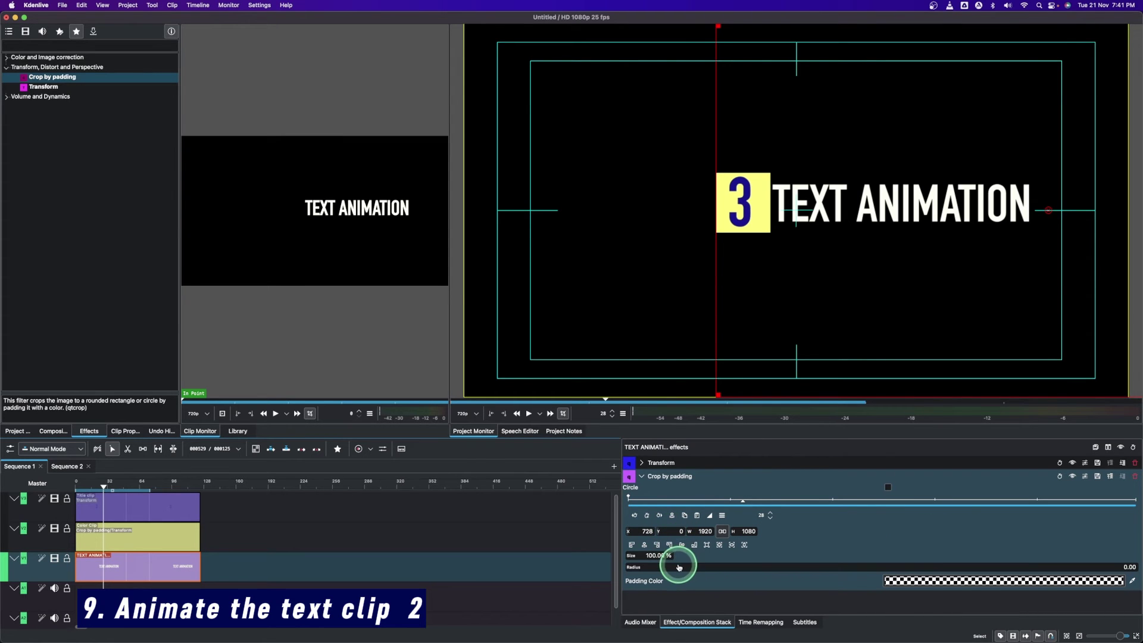
click(641, 464)
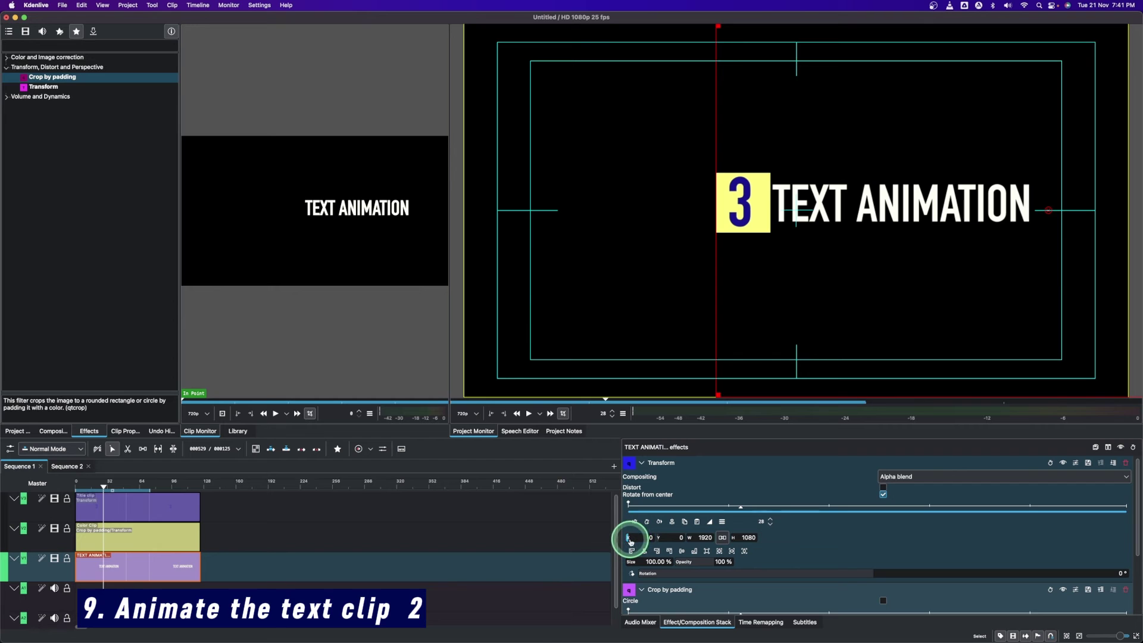
drag(631, 541, 88, 566)
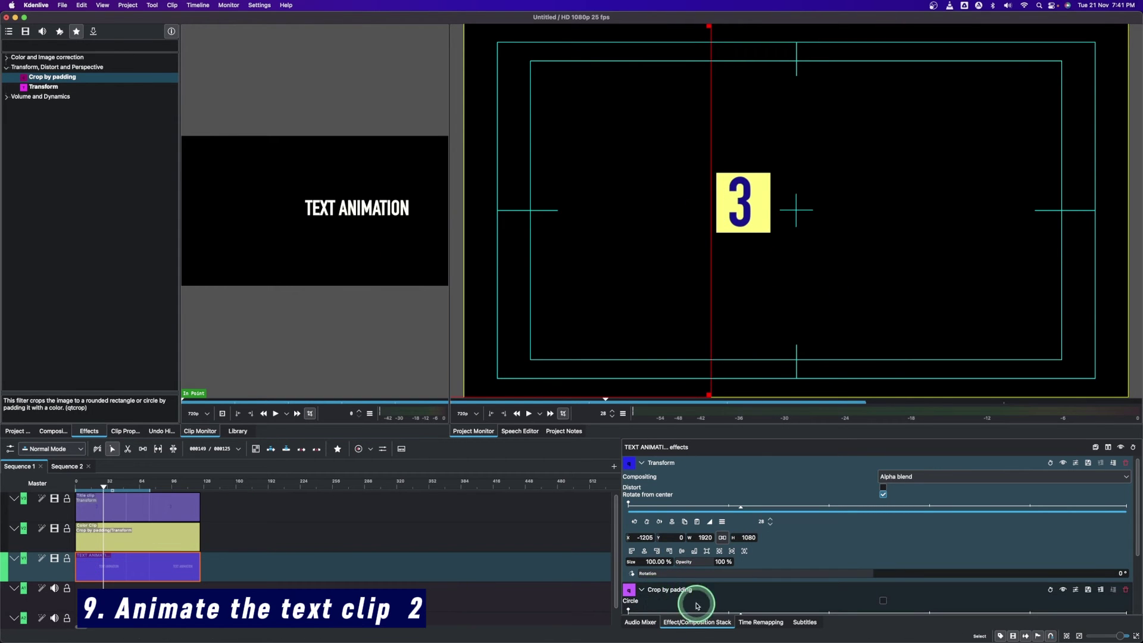
- Collapse the Transform and Crop by padding effects and select the top title clip
click(641, 463)
click(641, 476)
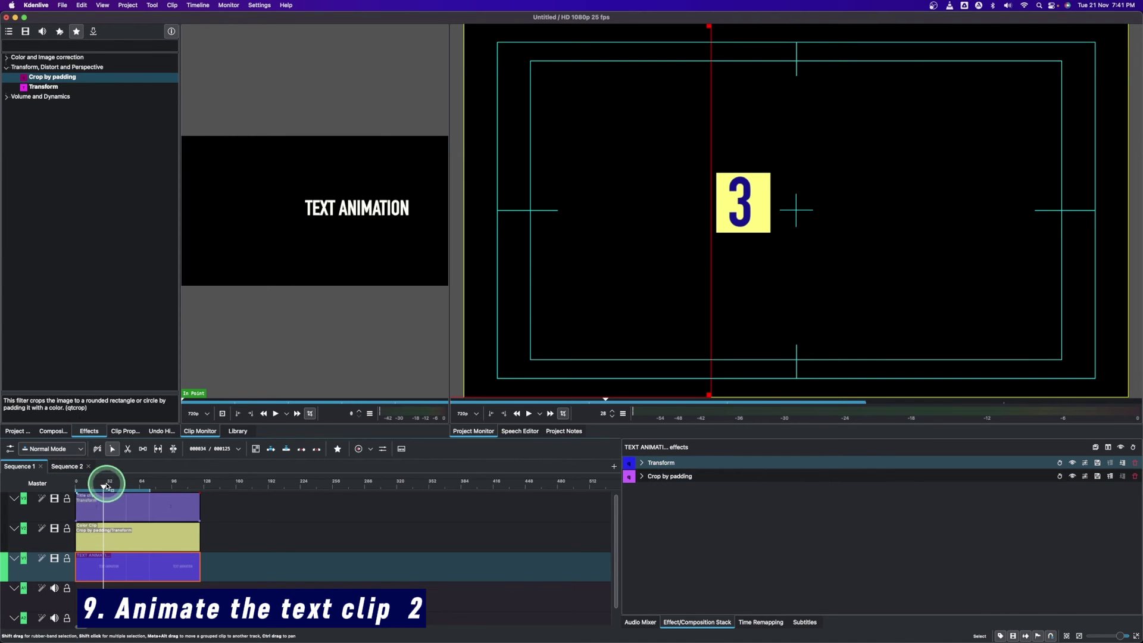
click(110, 502)
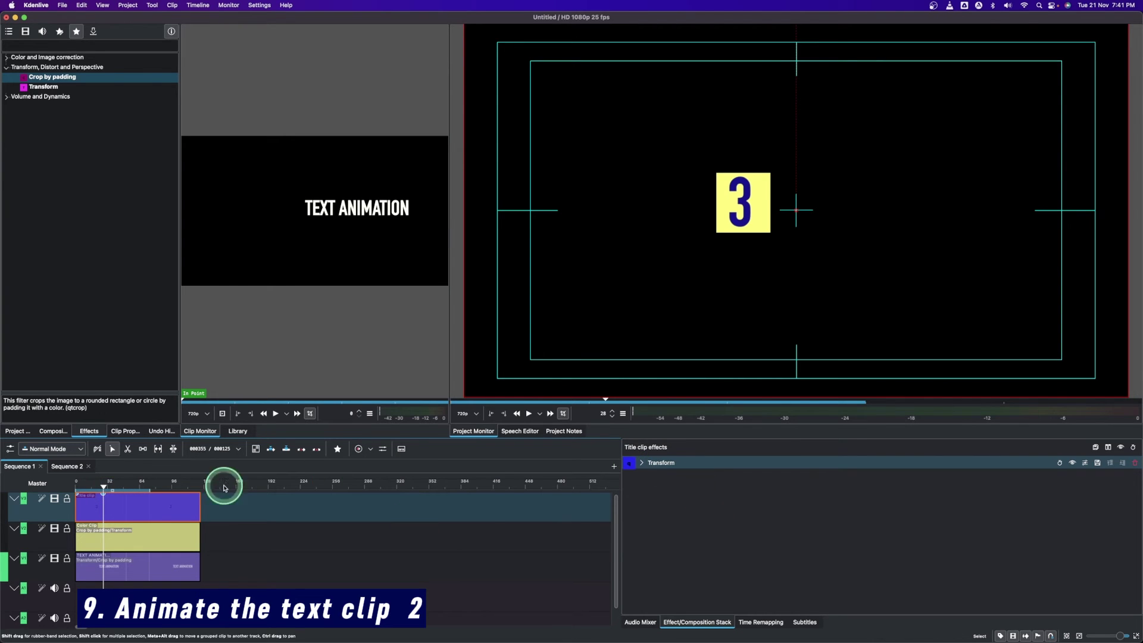
- Keyframe the TEXT ANIMATION Transform at a later frame, sliding X from -1205 to 4 beside the badge
drag(104, 489, 106, 488)
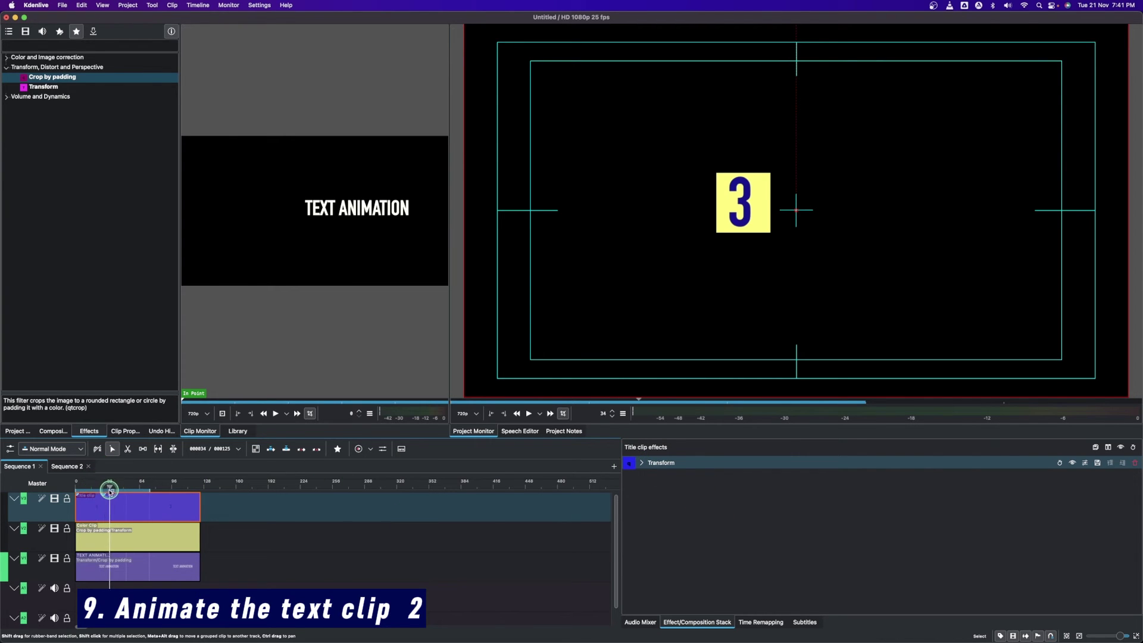
click(136, 565)
click(642, 463)
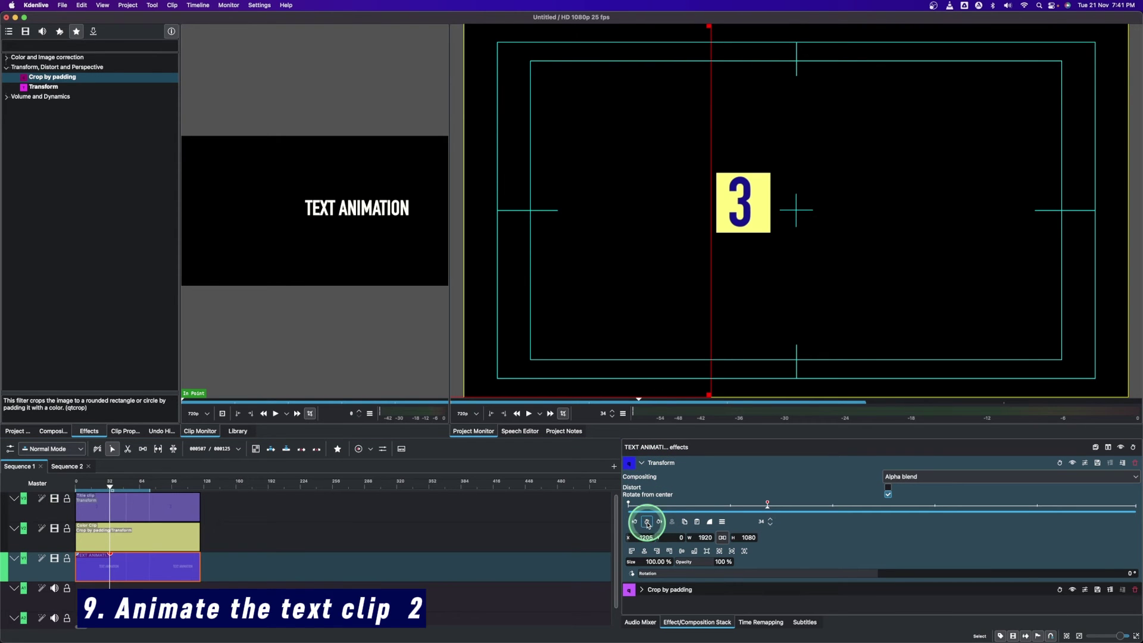
click(119, 480)
drag(111, 487, 114, 488)
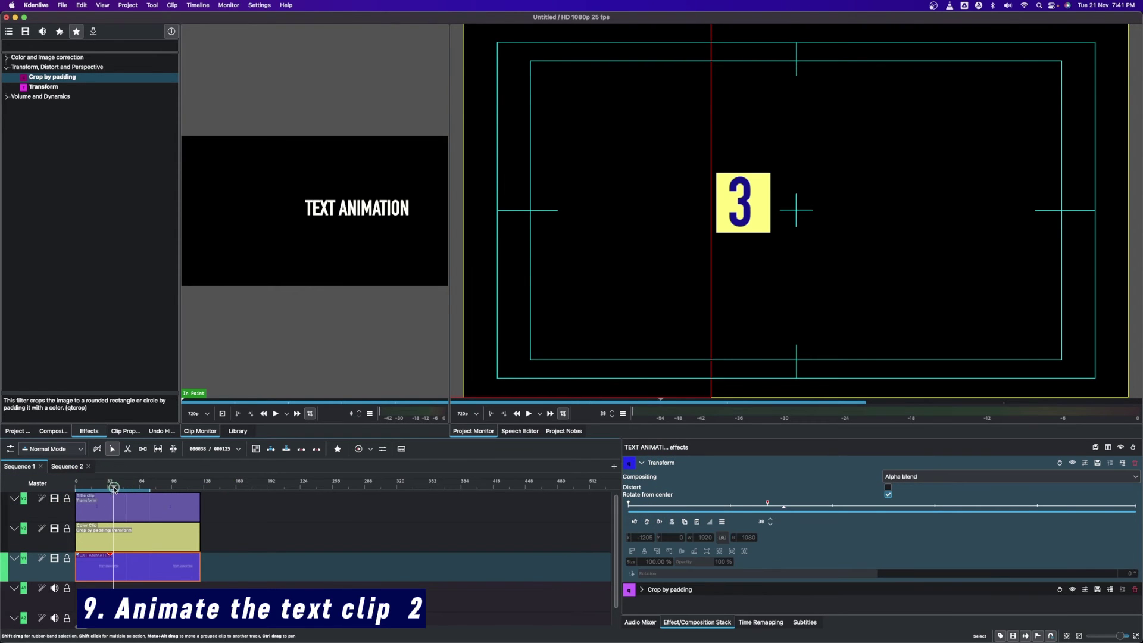
click(647, 522)
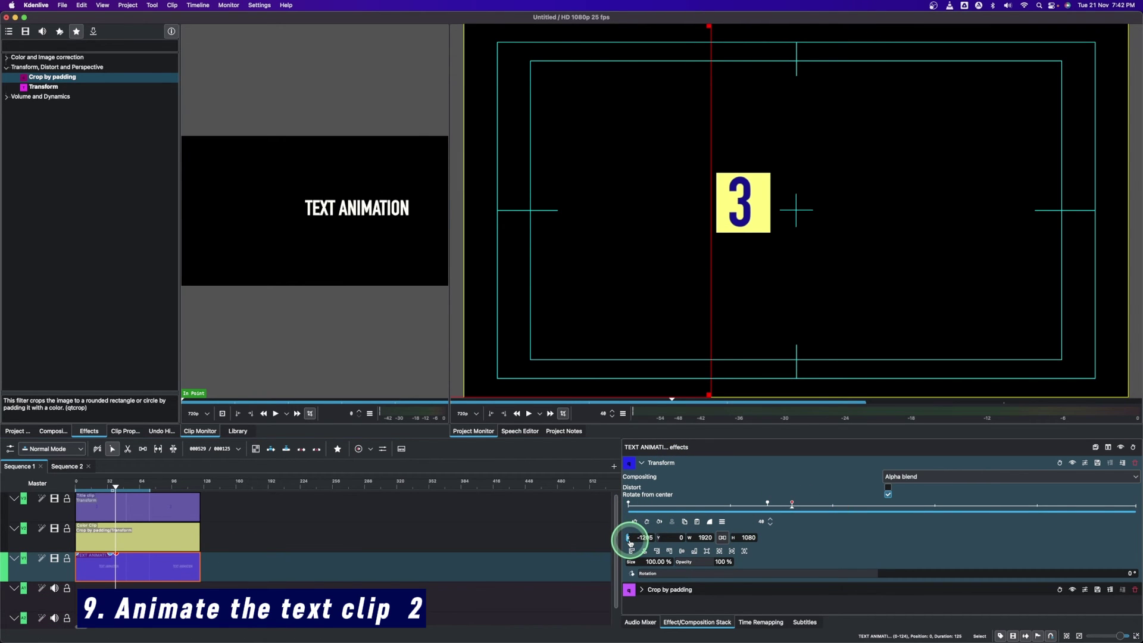
drag(630, 542, 870, 535)
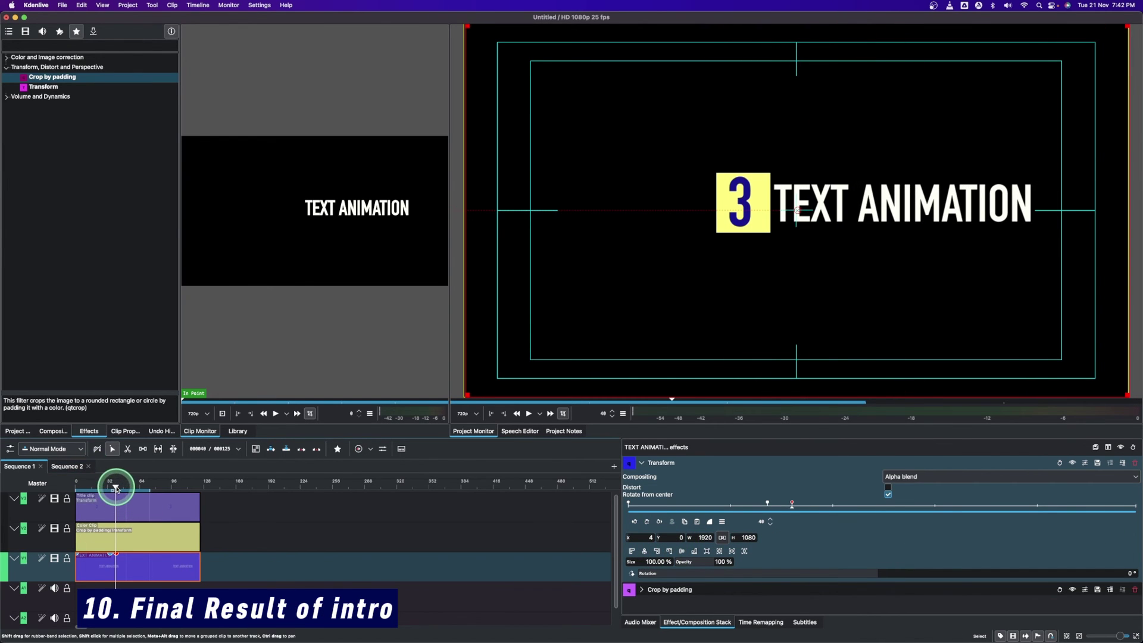
drag(115, 484, 101, 514)
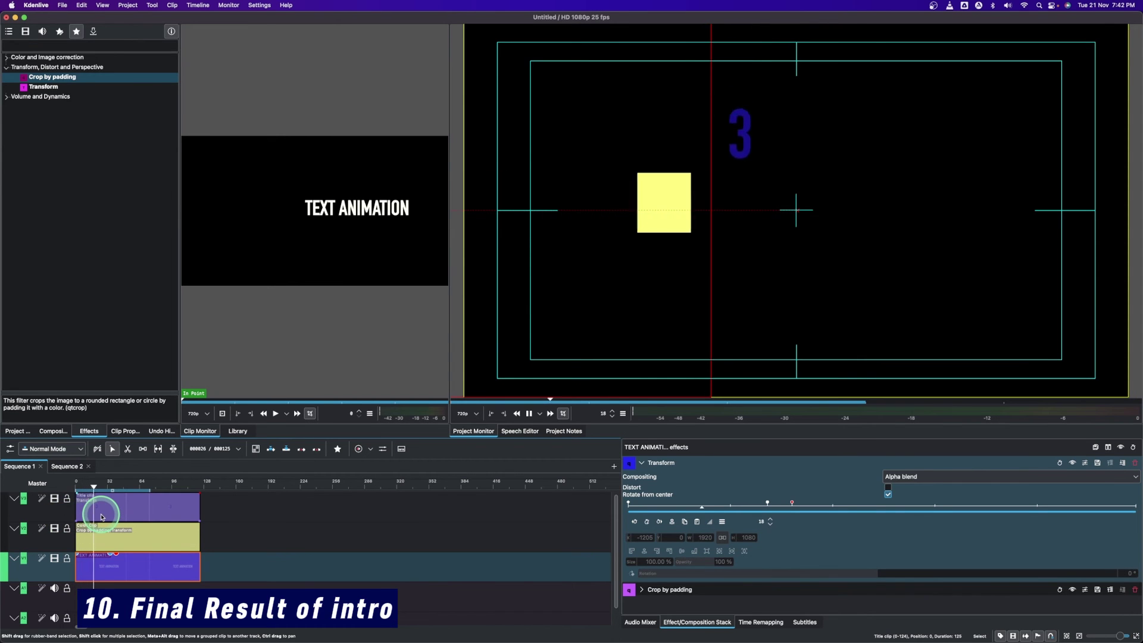
click(155, 491)
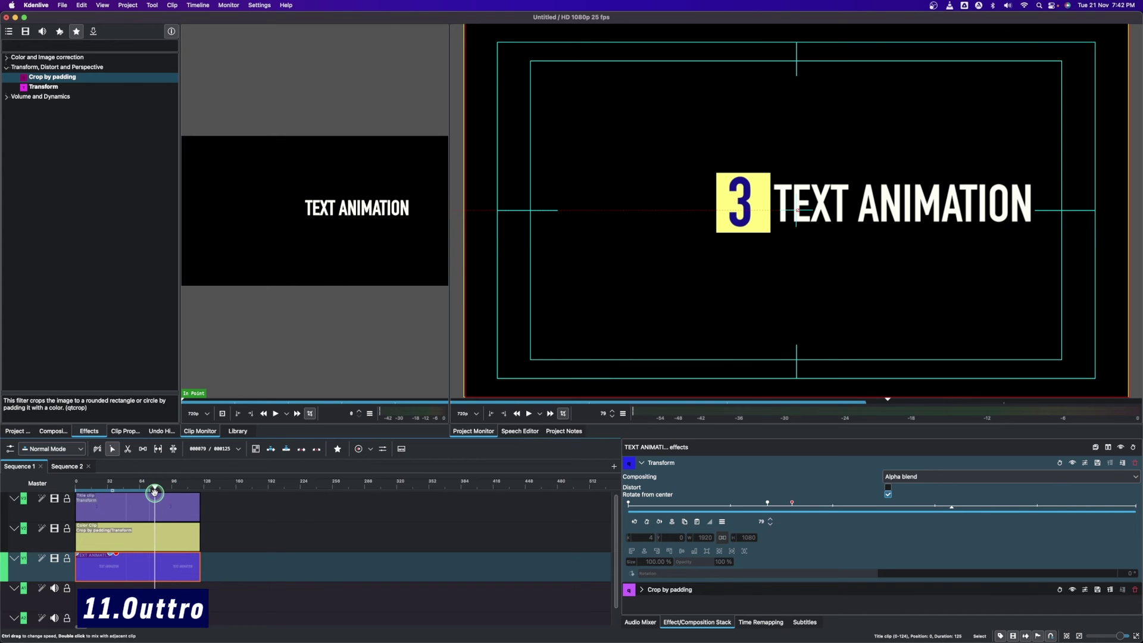
- Add a Transform hold keyframe at frame 79 keeping the text at X 4
click(161, 554)
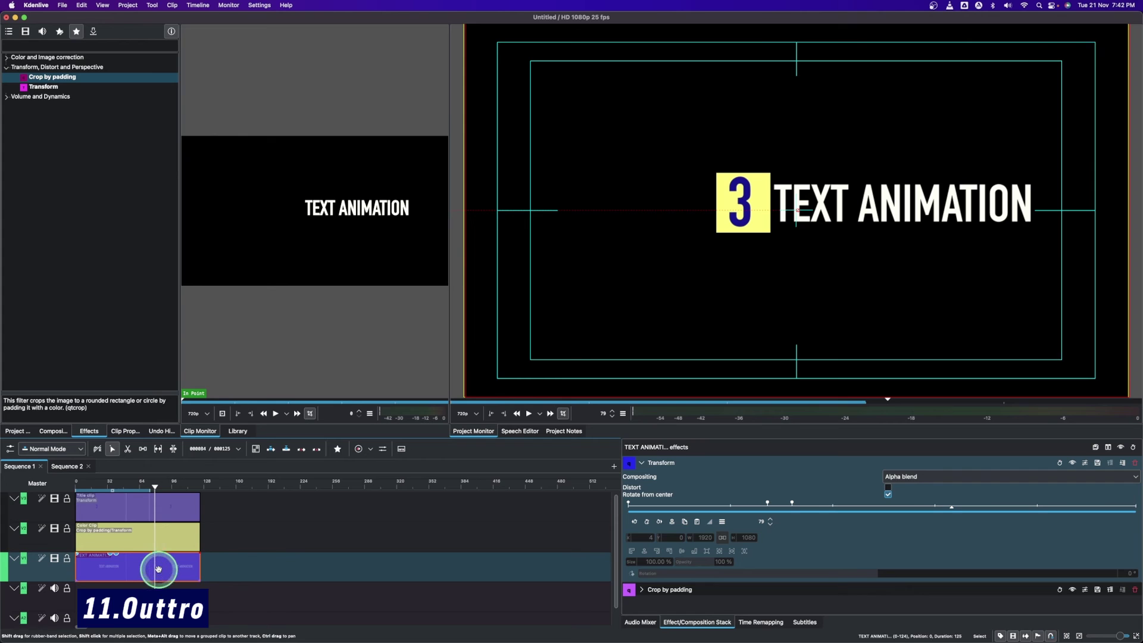
click(641, 462)
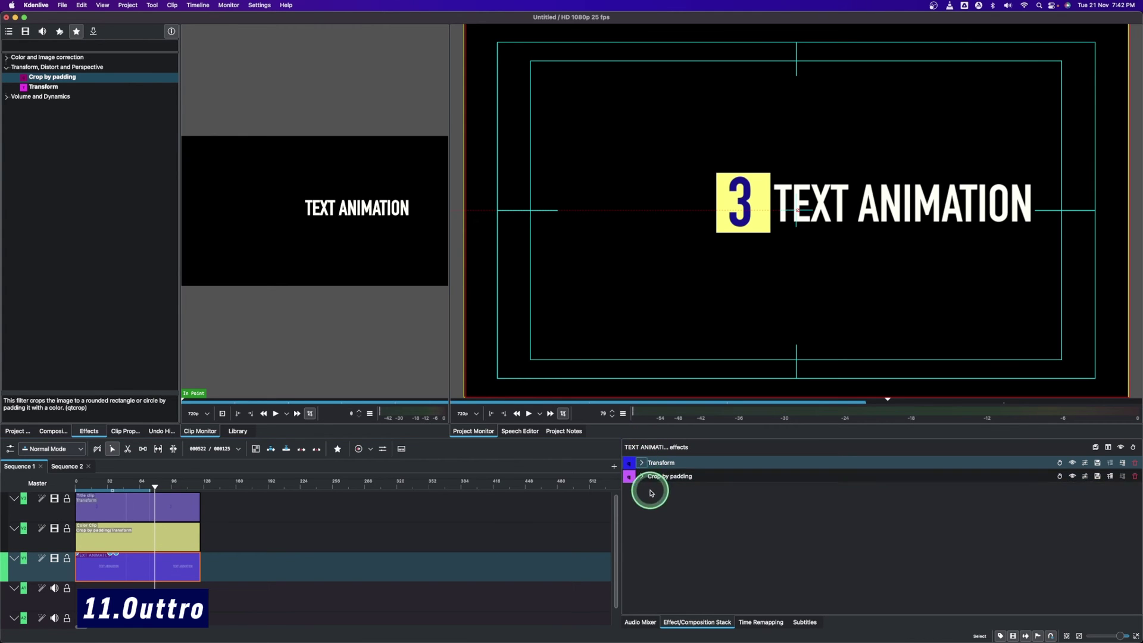
click(669, 482)
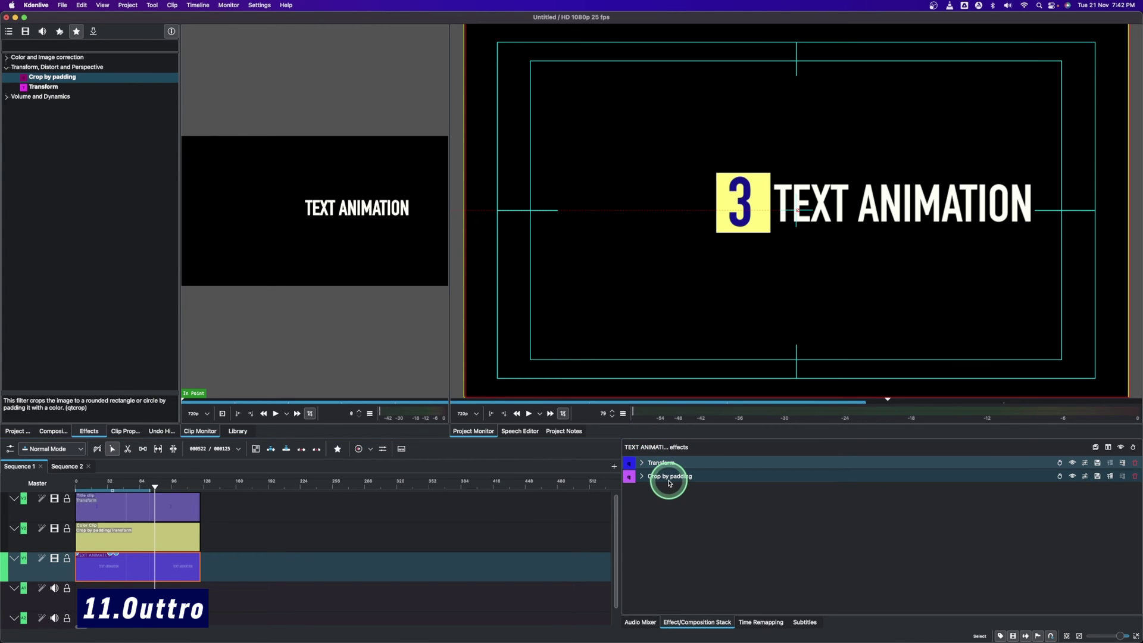
click(642, 463)
click(646, 522)
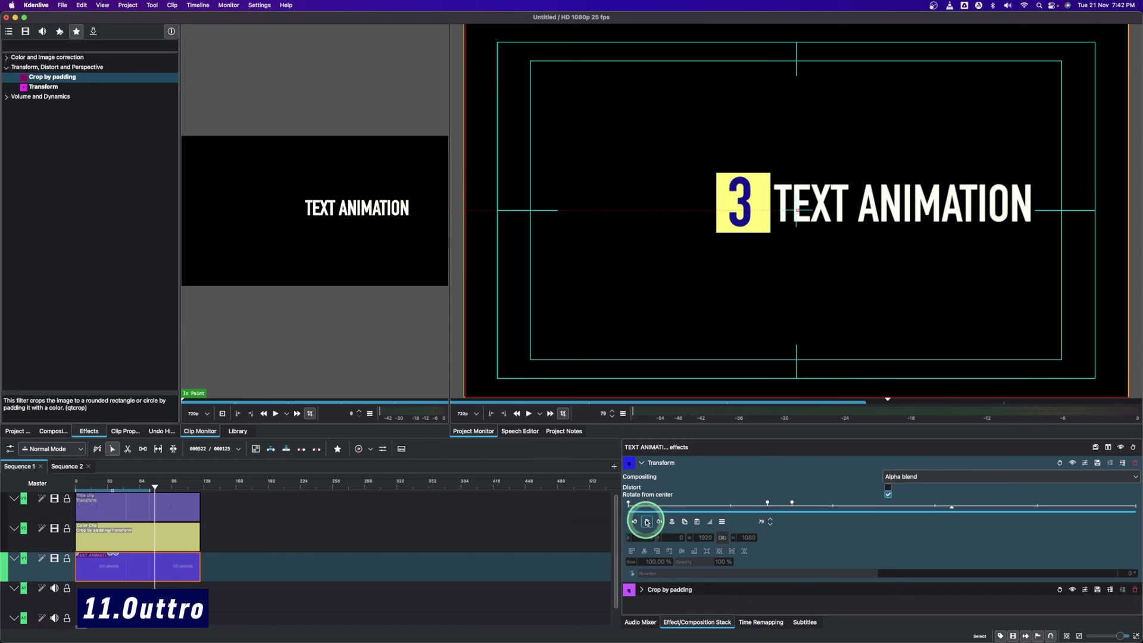
- At frame 84, keyframe the text sliding left behind the badge to X -1041
click(152, 488)
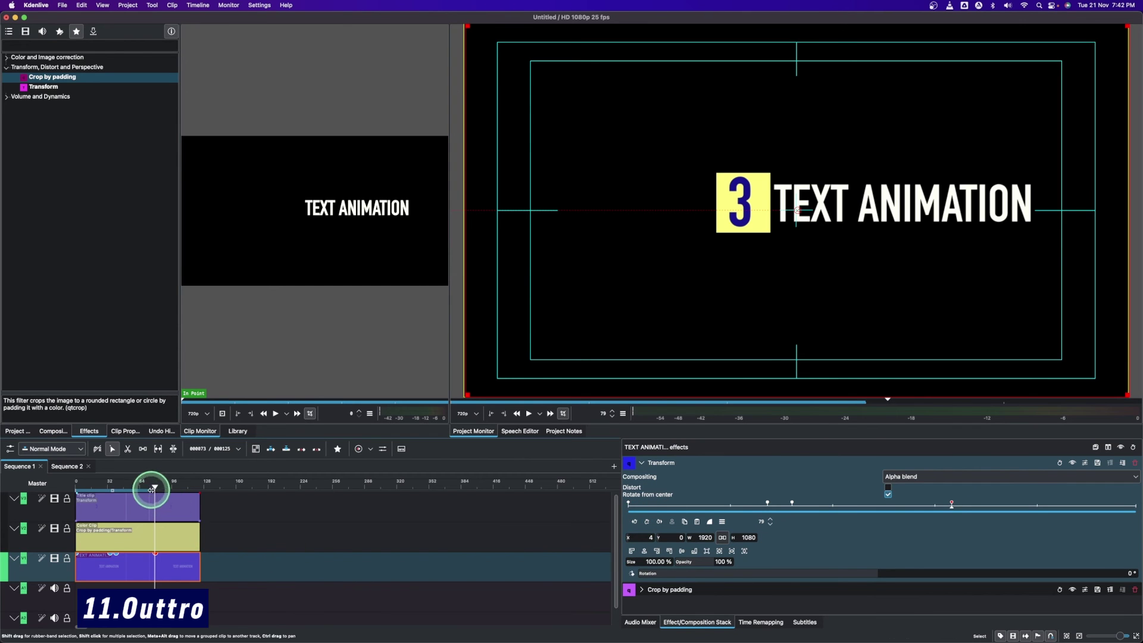
drag(155, 488, 159, 487)
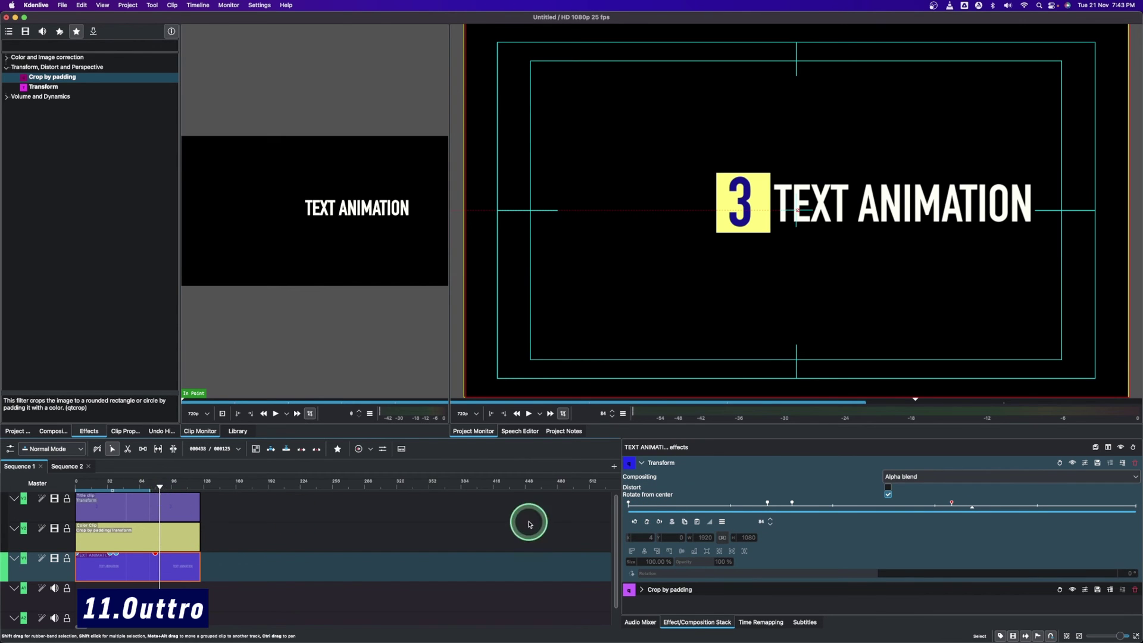
click(647, 522)
click(627, 539)
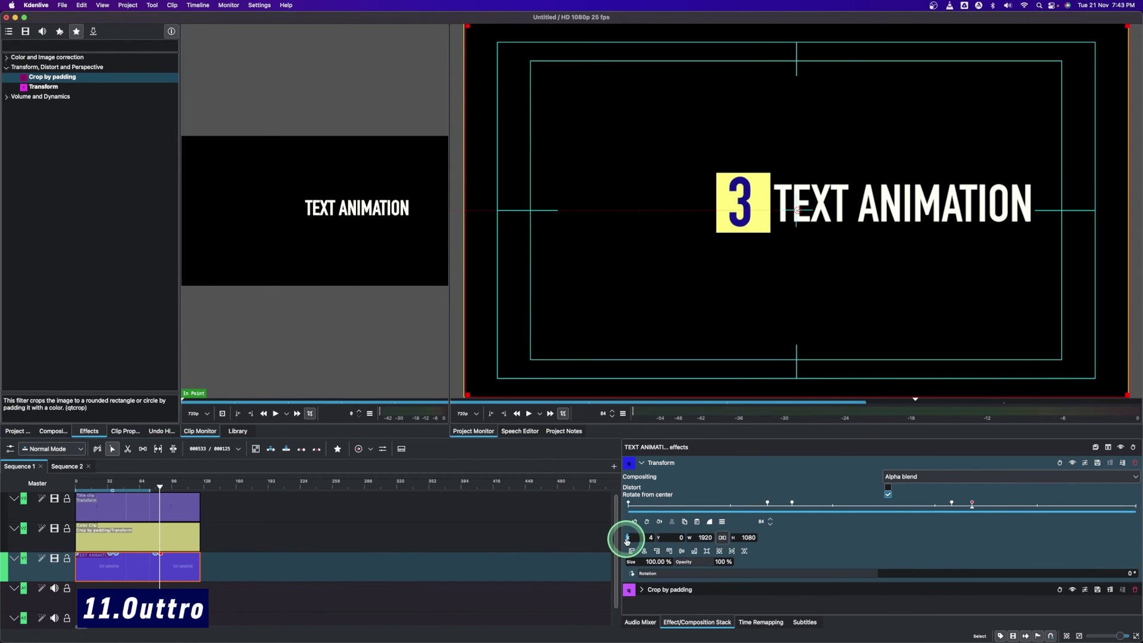
drag(619, 539, 156, 574)
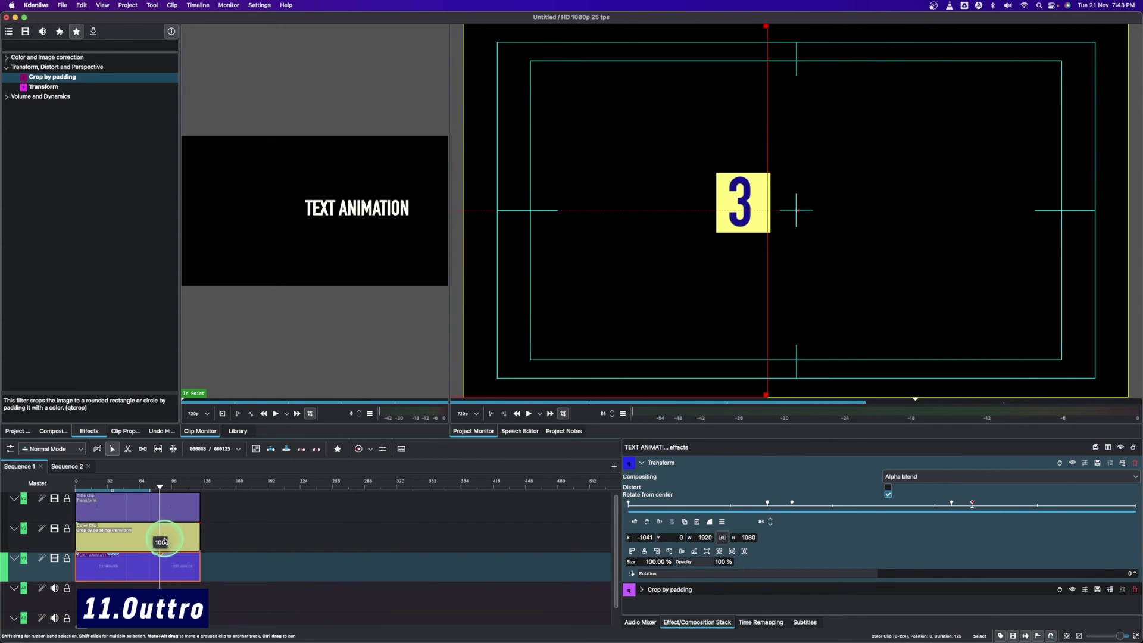
click(168, 503)
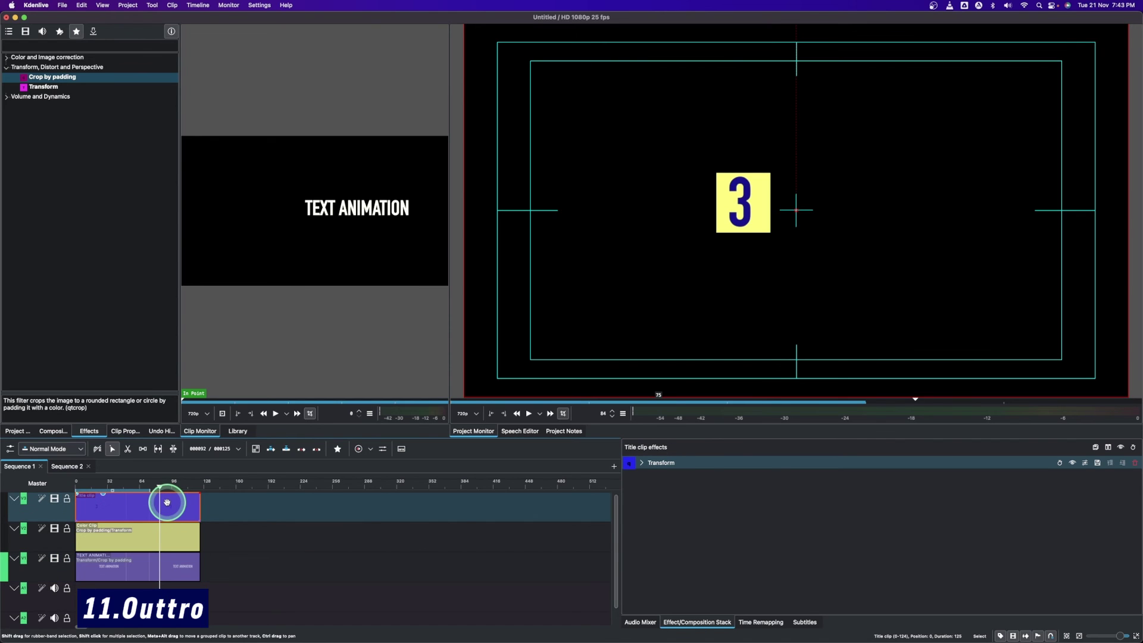
- Keyframe the title clip's Transform at frame 88 so the blue 3 moves upward out of the badge
click(641, 463)
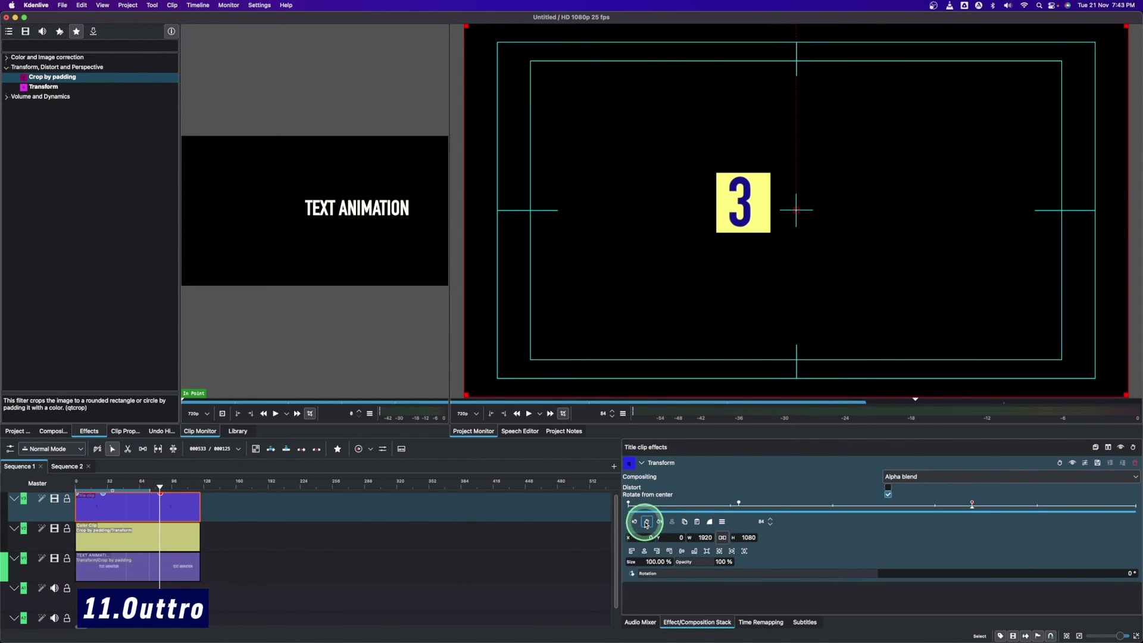
click(164, 485)
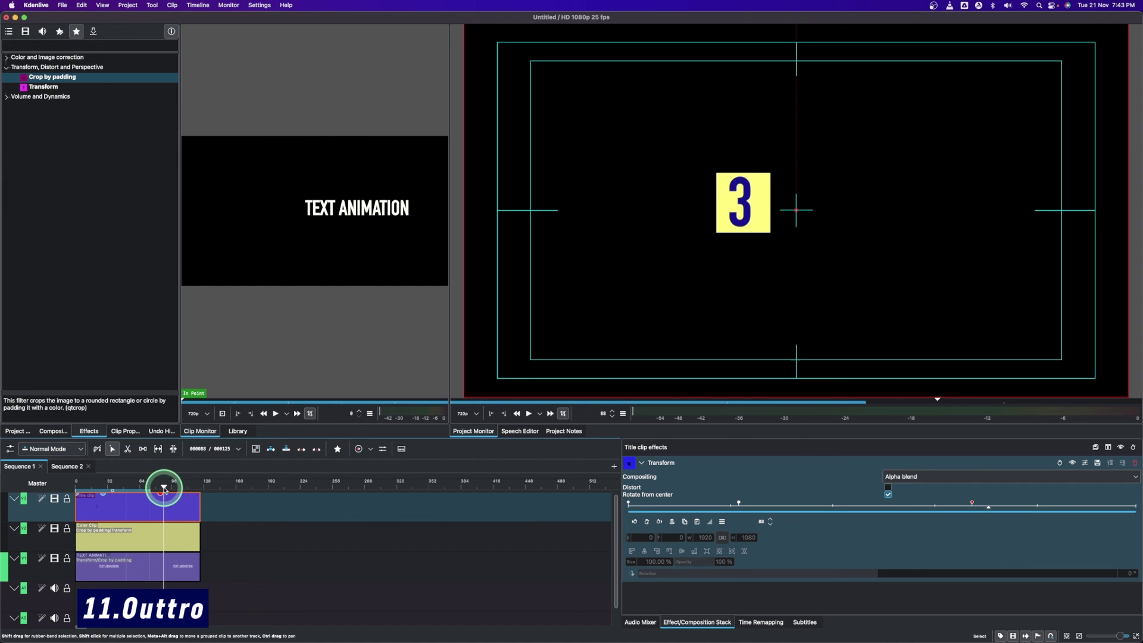
click(646, 522)
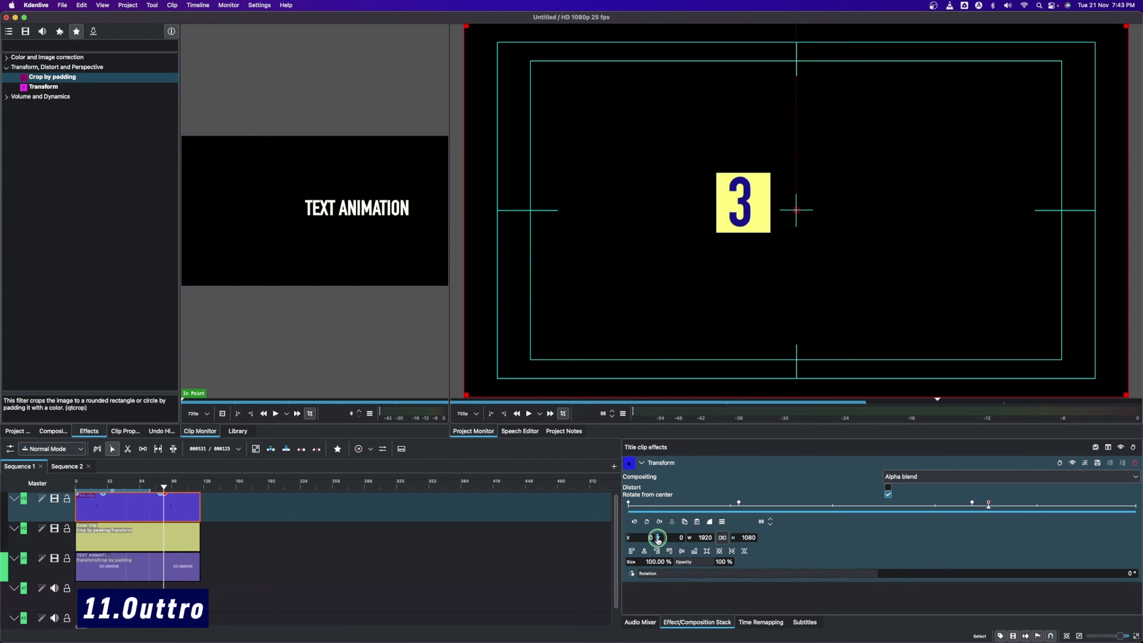
drag(657, 538, 992, 495)
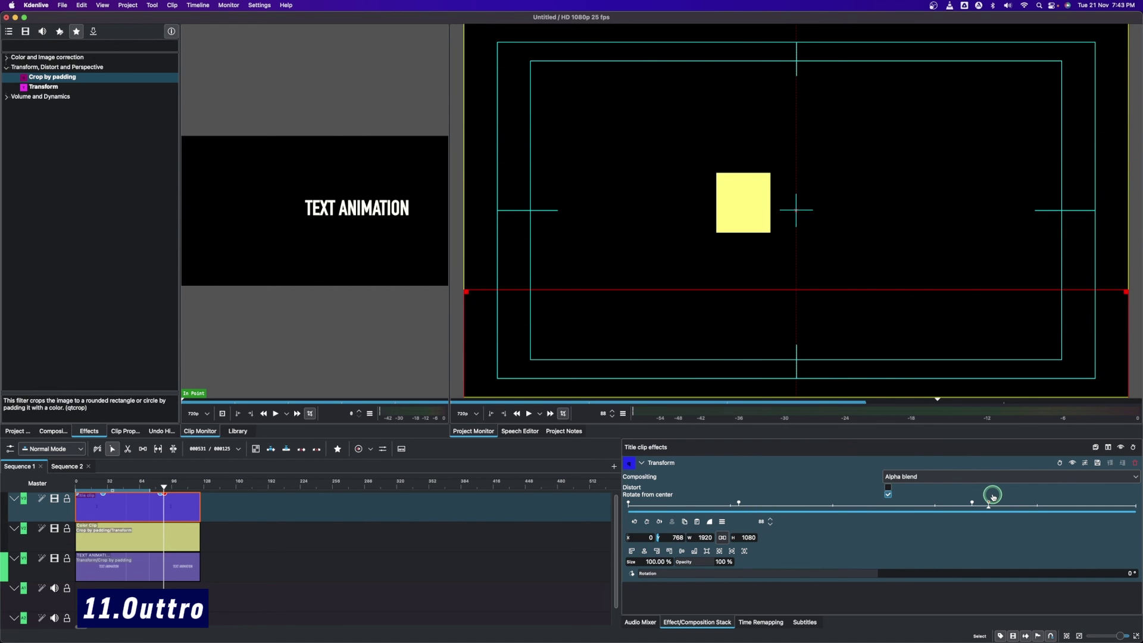
- Add Crop by padding keyframes on the Color Clip at frames 92 and 95, sliding the badge off to X -186
click(174, 543)
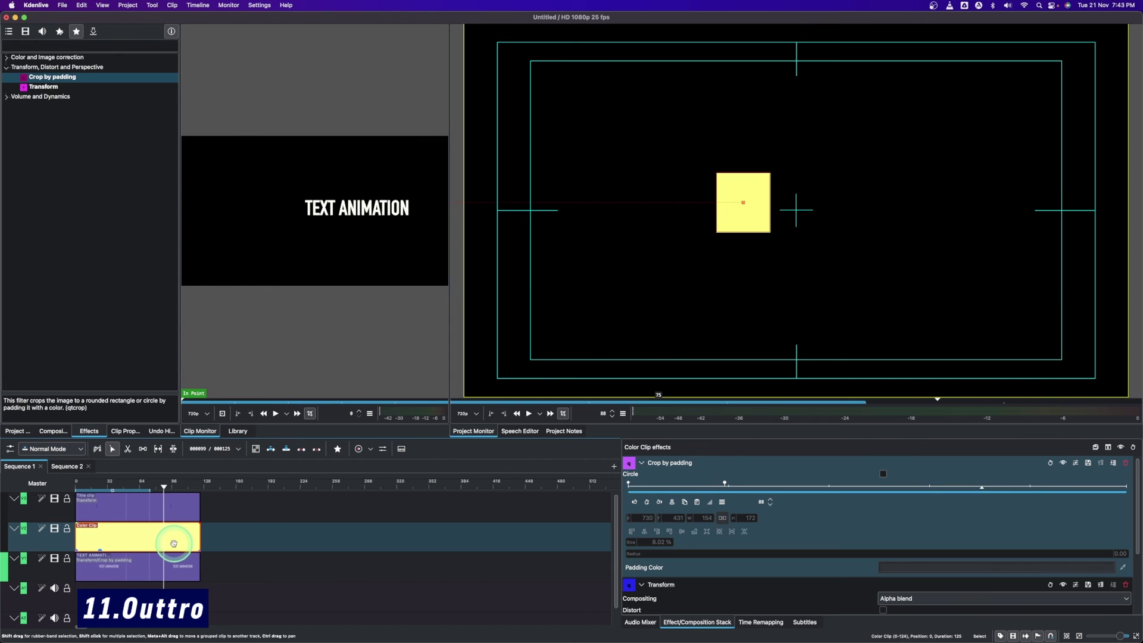
click(772, 501)
click(772, 501)
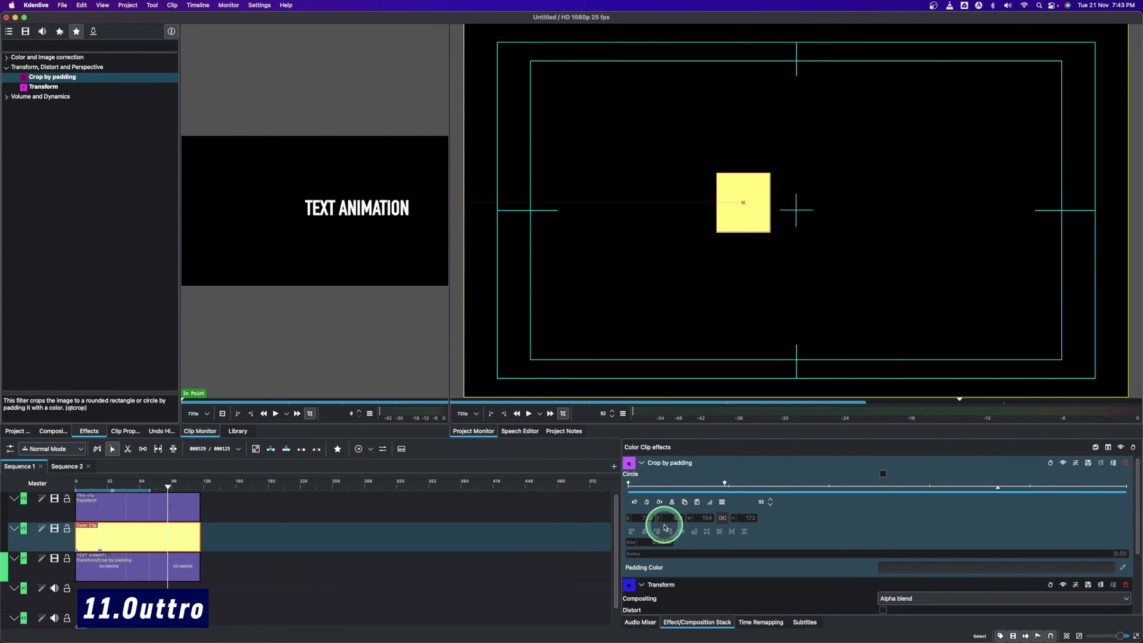
click(646, 503)
click(171, 487)
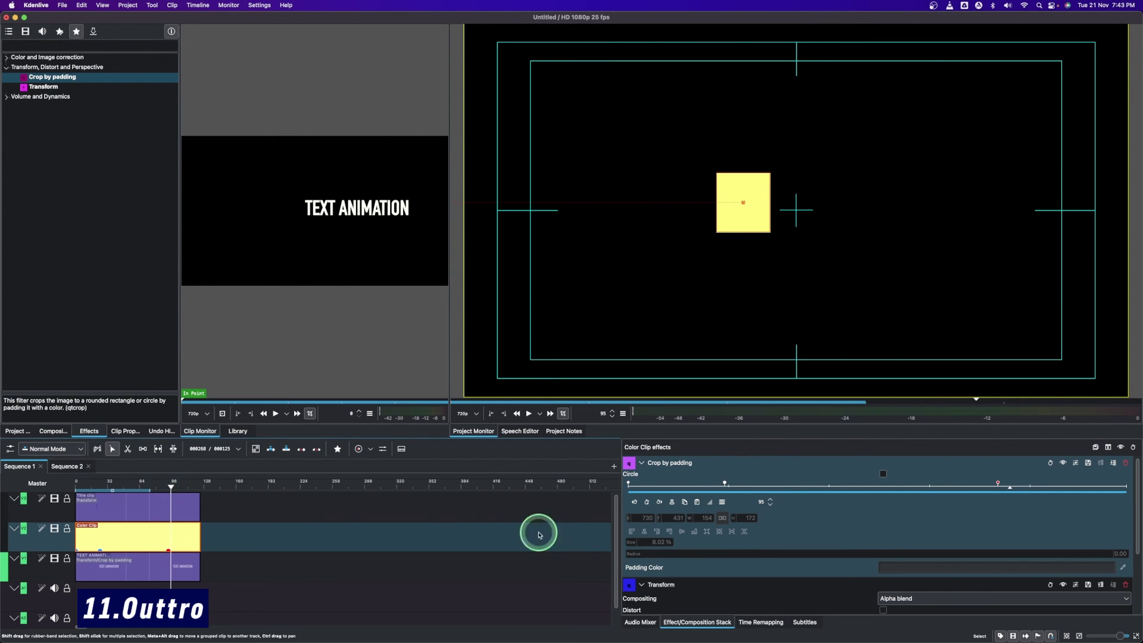
click(646, 502)
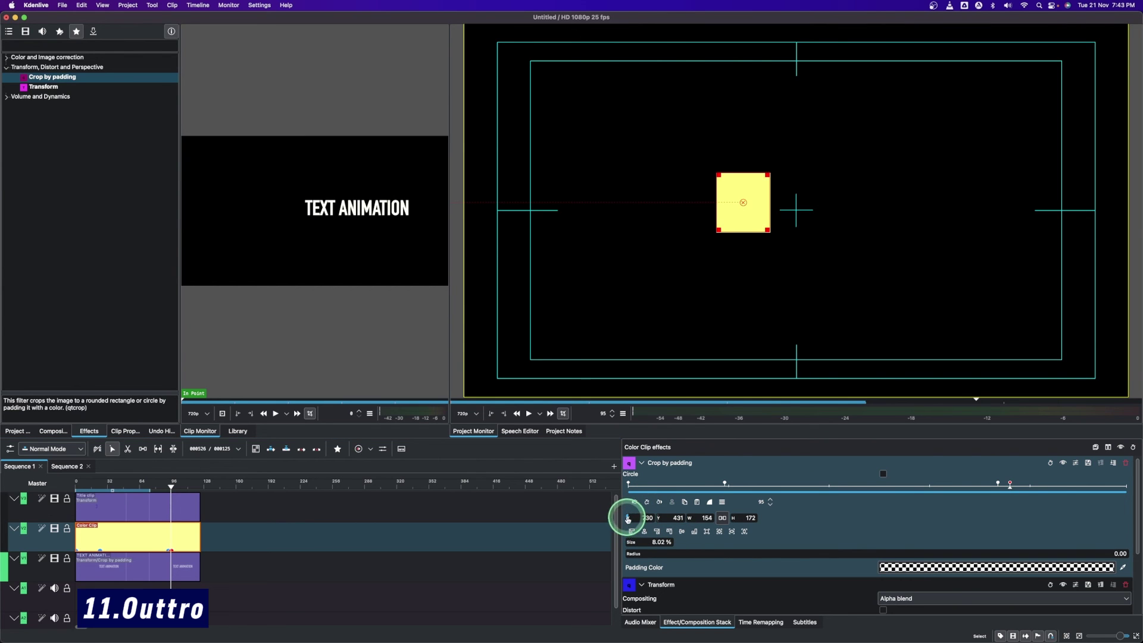
drag(628, 518, 211, 543)
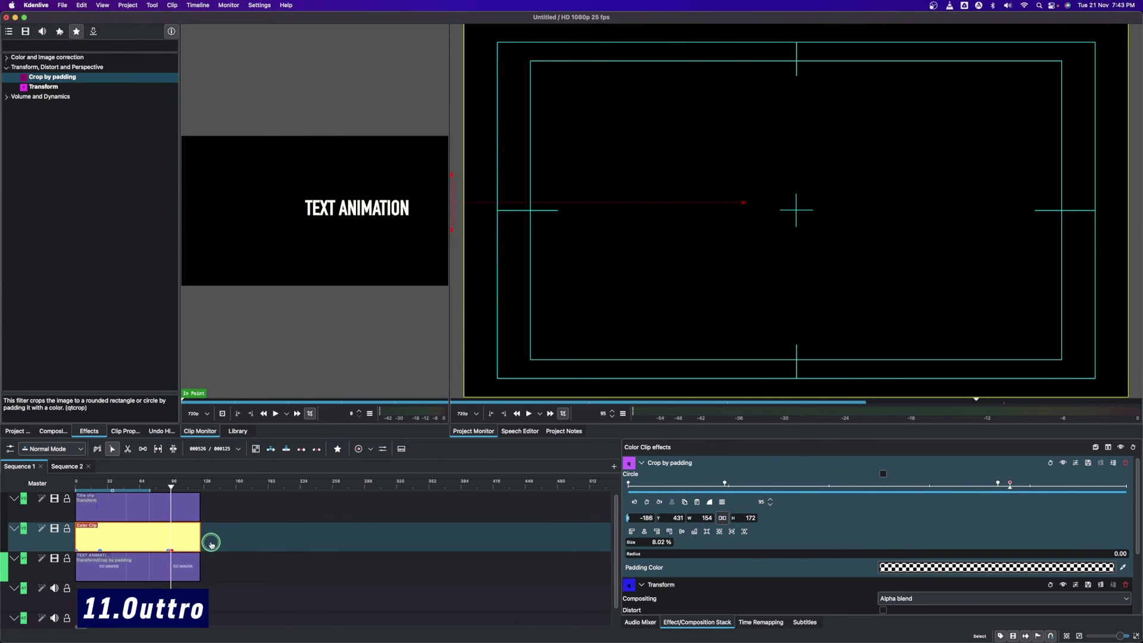
click(171, 489)
drag(171, 489, 17, 516)
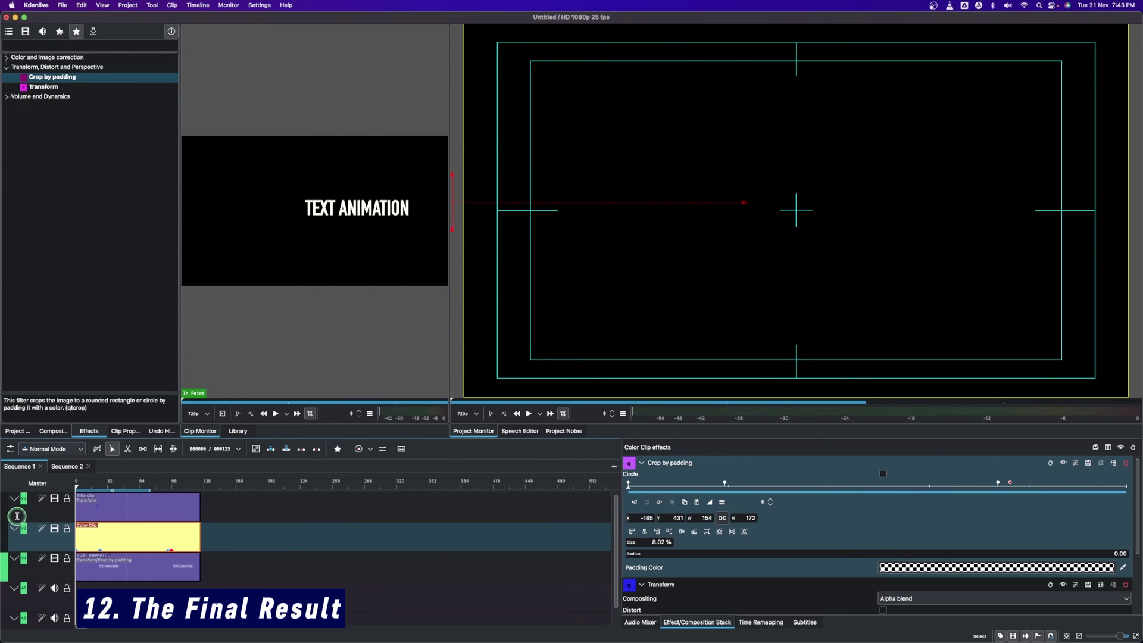
click(98, 521)
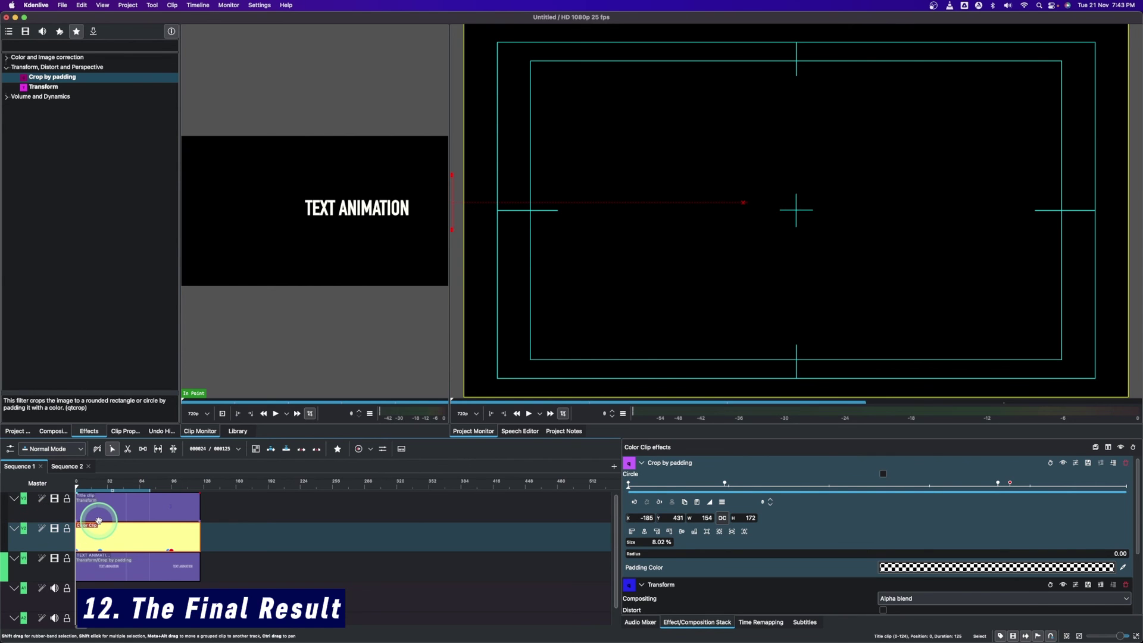